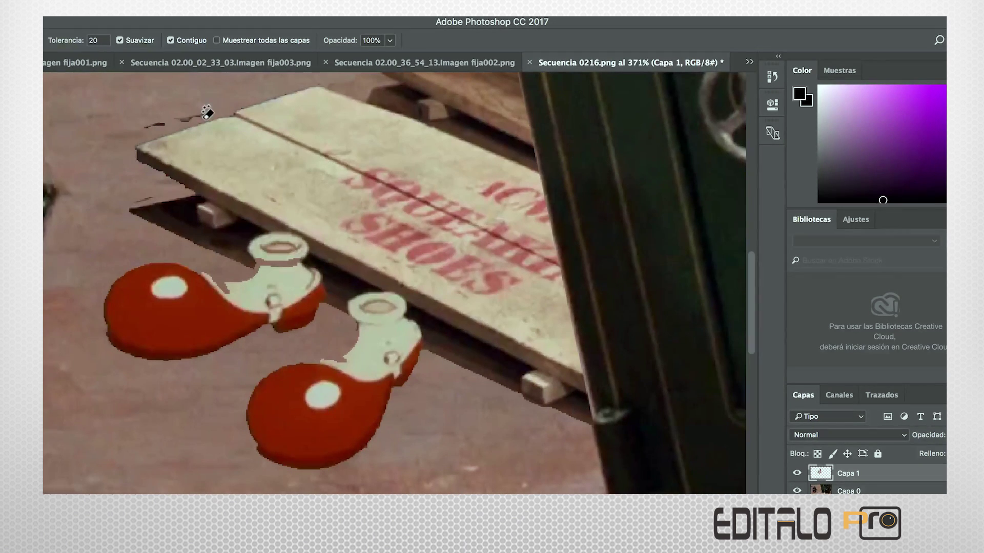
Step: Switch to the brush Eraser to clear leftover background around the red shoes
key("shift+e")
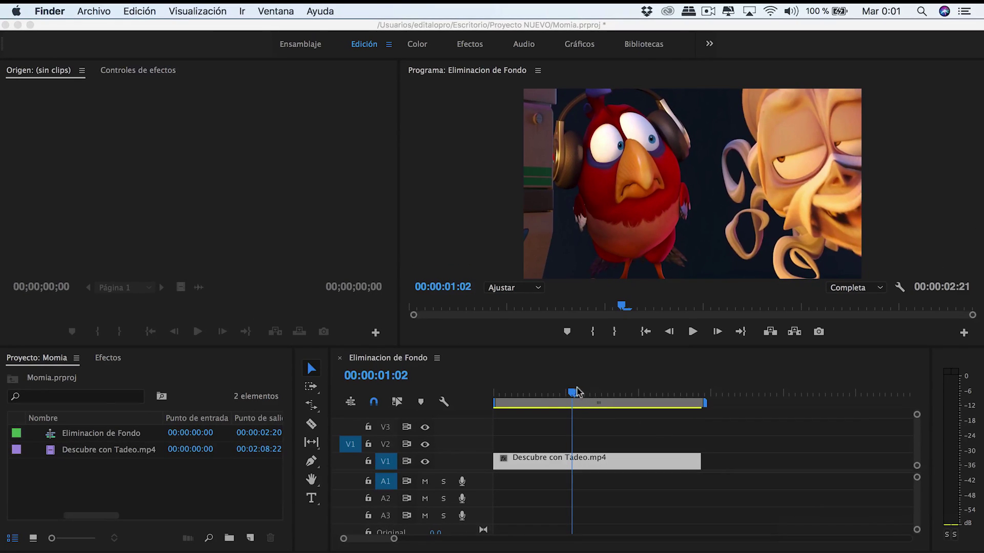
Step: Cut the Descubre con Tadeo.mp4 clip on V1 at two points with the Razor tool
left_click(572, 393)
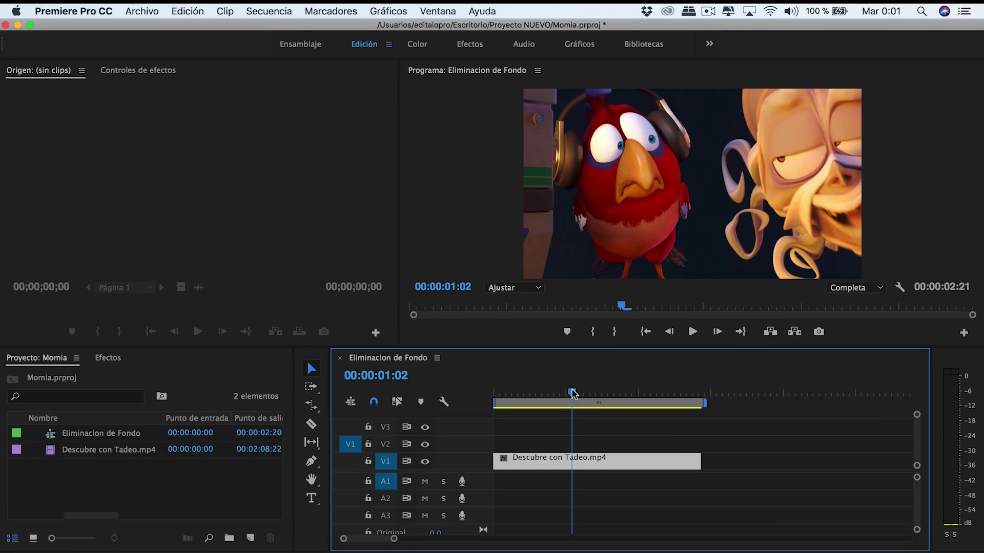
left_click_drag(572, 393, 532, 394)
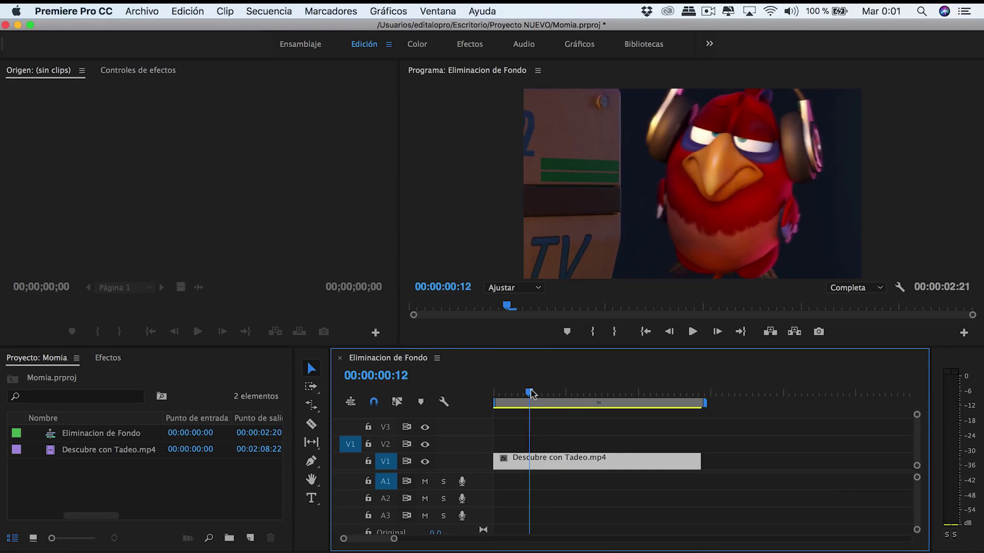
left_click(312, 426)
left_click(533, 465)
key("space")
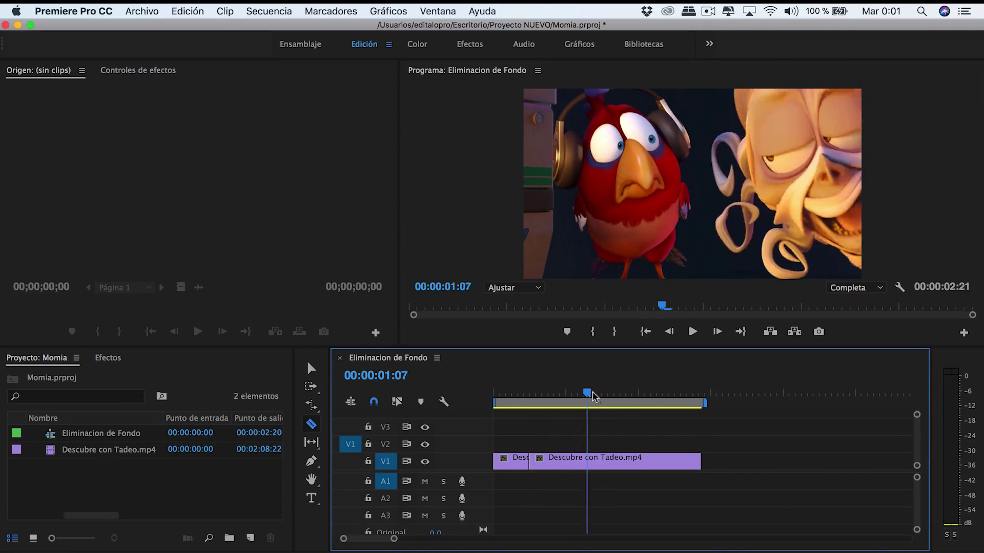
left_click(669, 461)
Step: Delete the short first piece and move the remaining clip to the sequence start
left_click(311, 368)
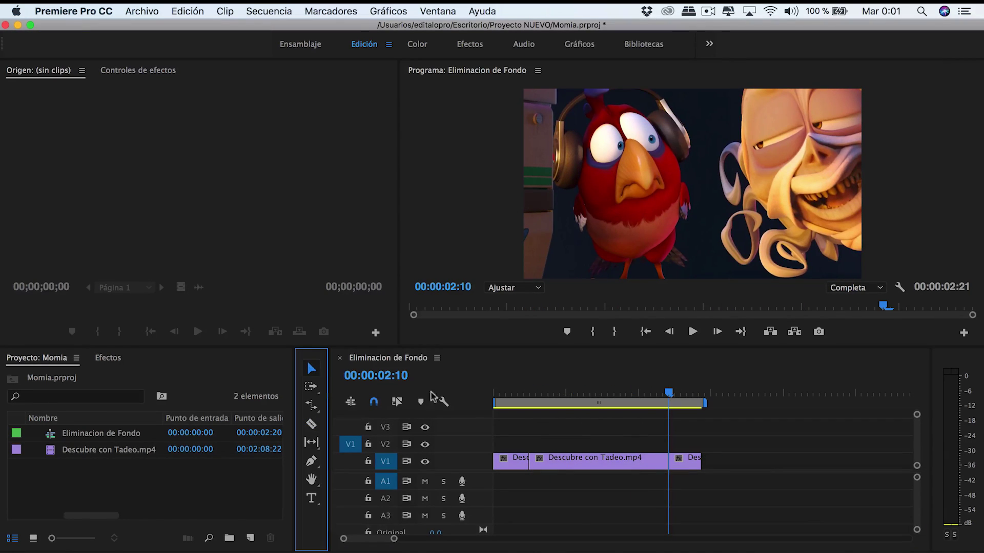
left_click(510, 461)
key("Delete")
key("Delete")
left_click_drag(661, 461, 625, 461)
left_click(561, 392)
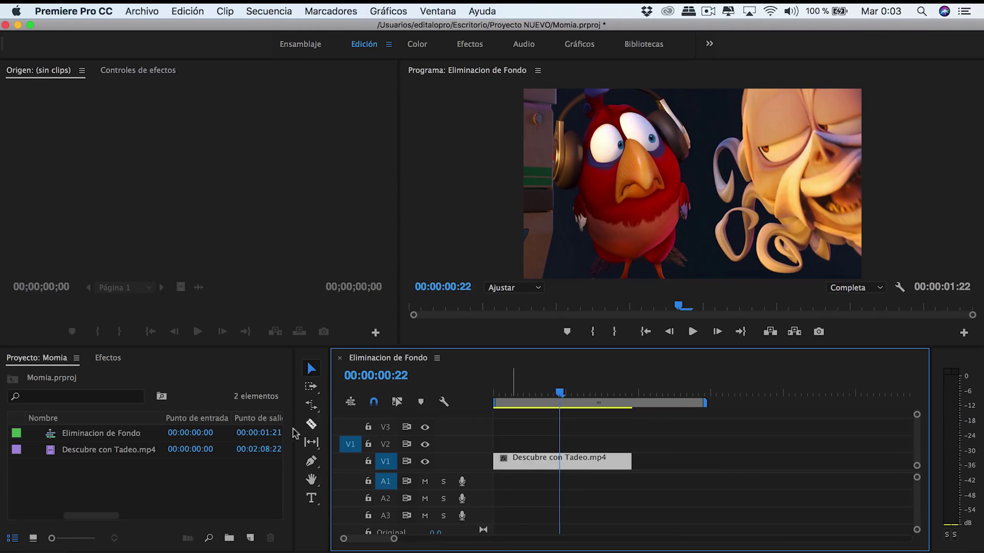
Step: Find the Recortar effect by searching 'recortar' and apply it to the timeline clip
left_click(105, 357)
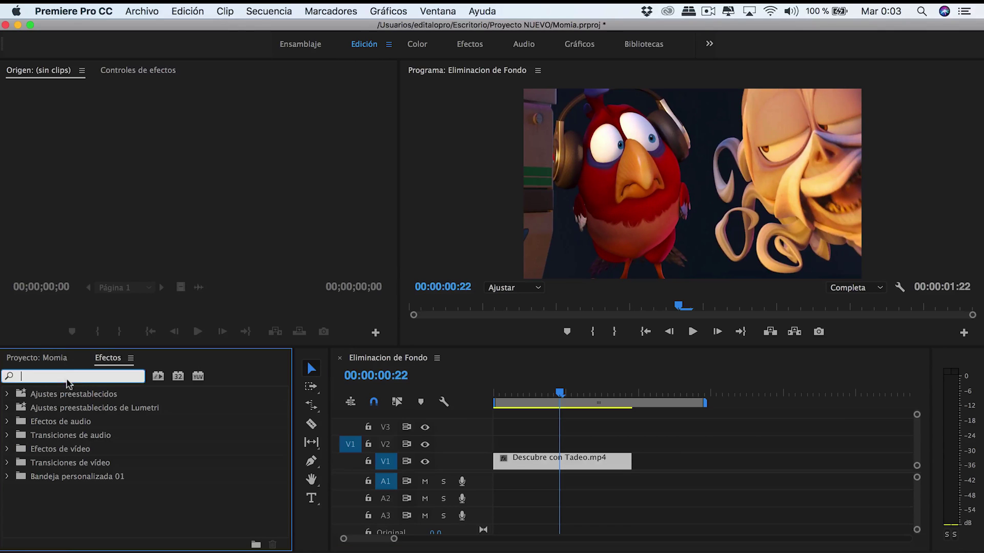
type("rec")
type("ortar")
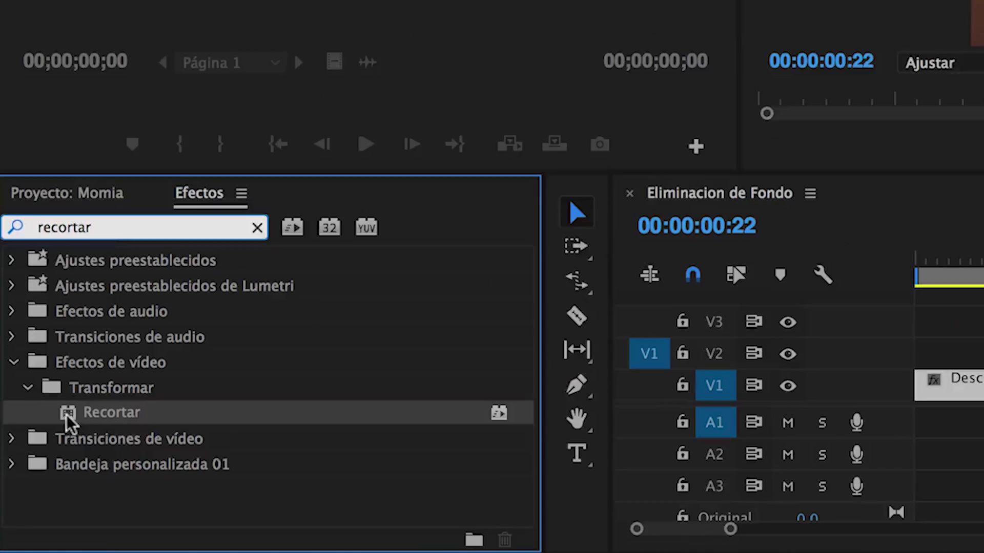
left_click_drag(99, 408, 493, 441)
Step: Set Recortar's Izquierda crop to about 50,9% to hide the parrot, checking the result
left_click(169, 78)
scroll(388, 184, "down", 5)
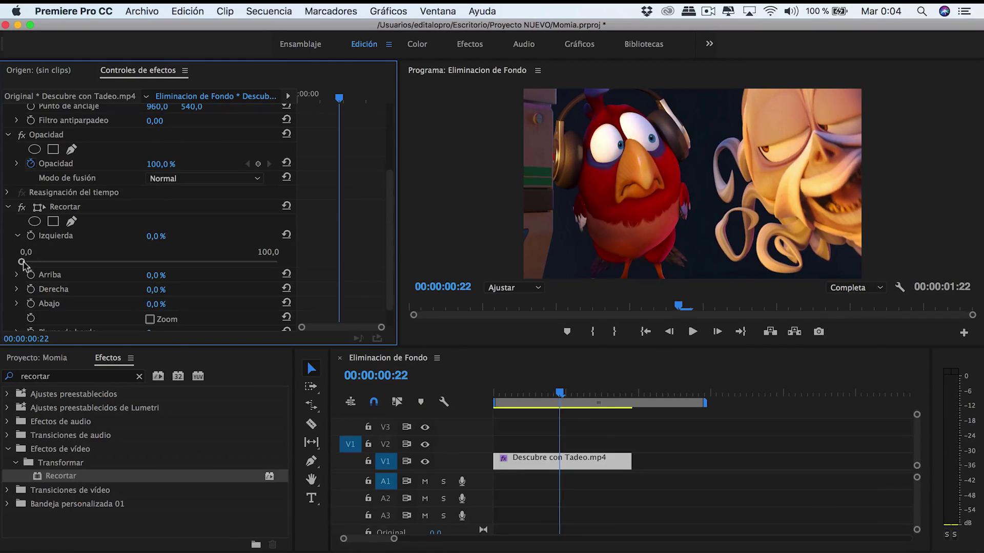
left_click_drag(61, 262, 154, 262)
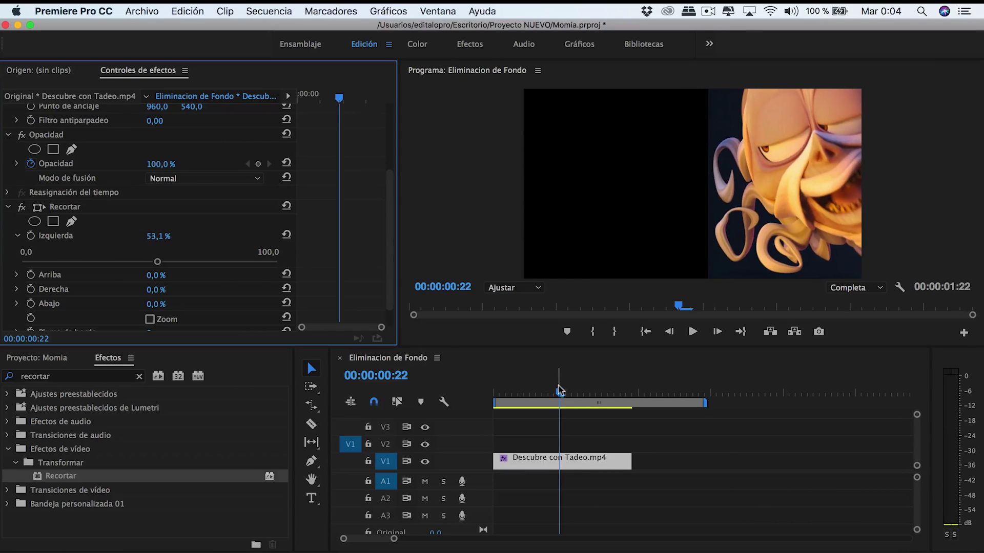
left_click_drag(560, 390, 514, 388)
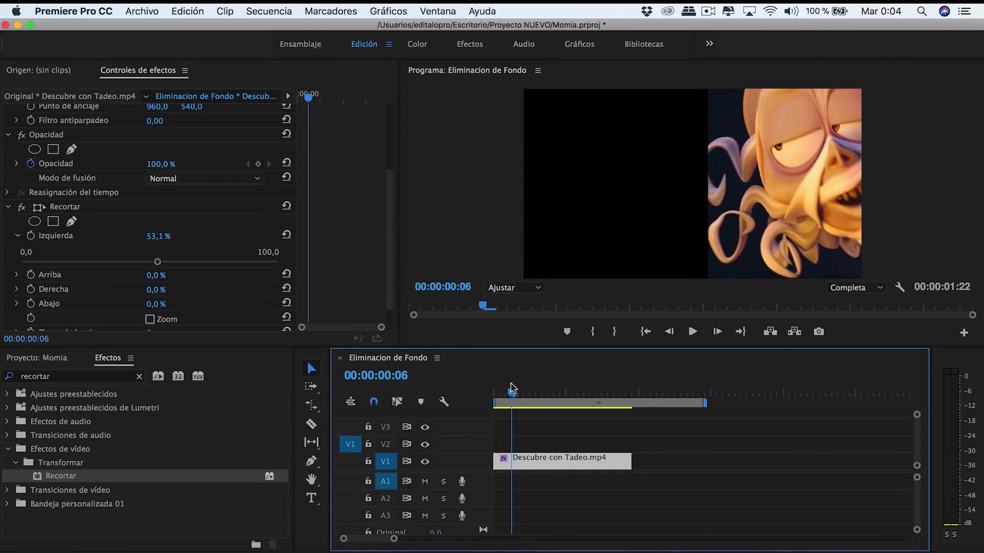
left_click_drag(159, 264, 153, 264)
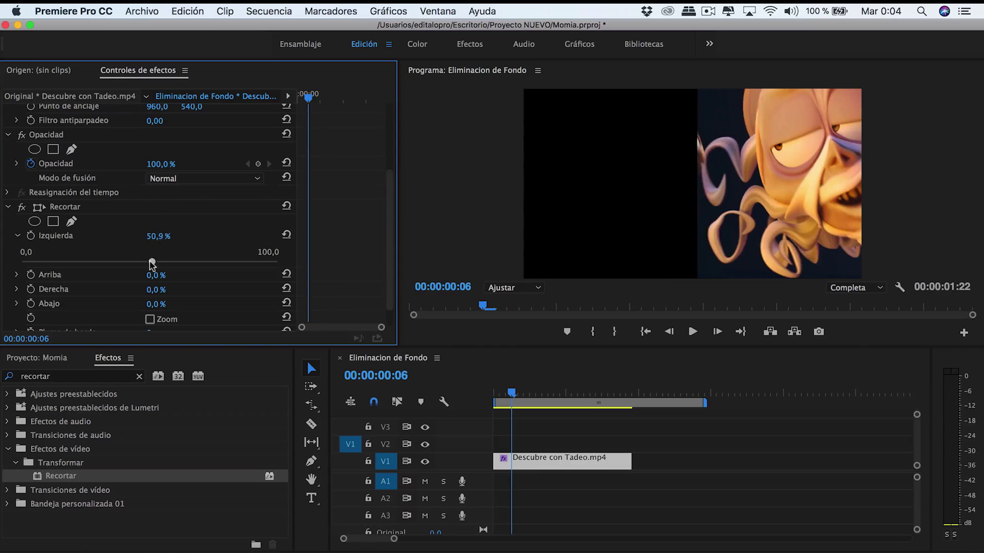
left_click_drag(513, 397, 607, 392)
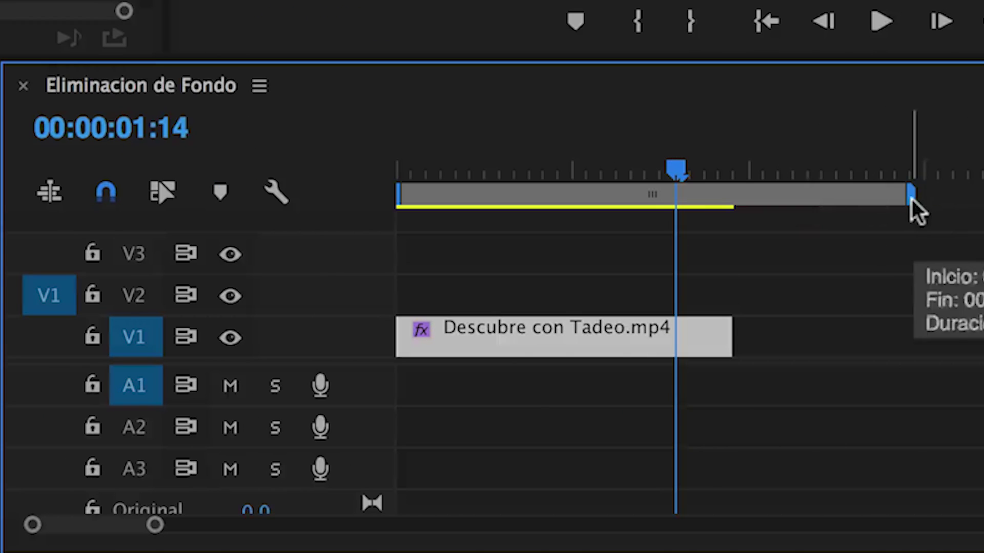
left_click_drag(911, 198, 742, 197)
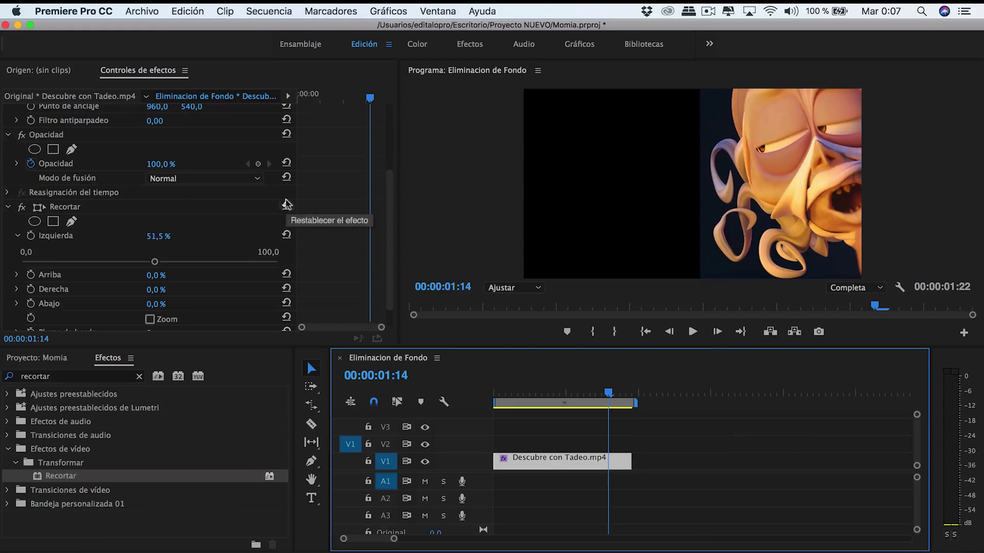
left_click(154, 10)
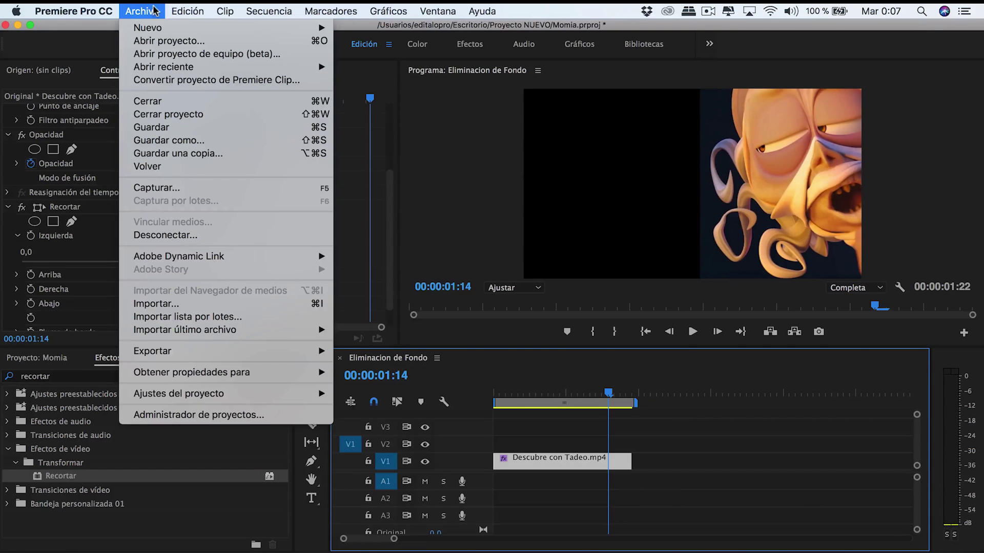
Step: Set the export format to PNG with the Secuencia PNG con alfa preset
mouse_move(177, 354)
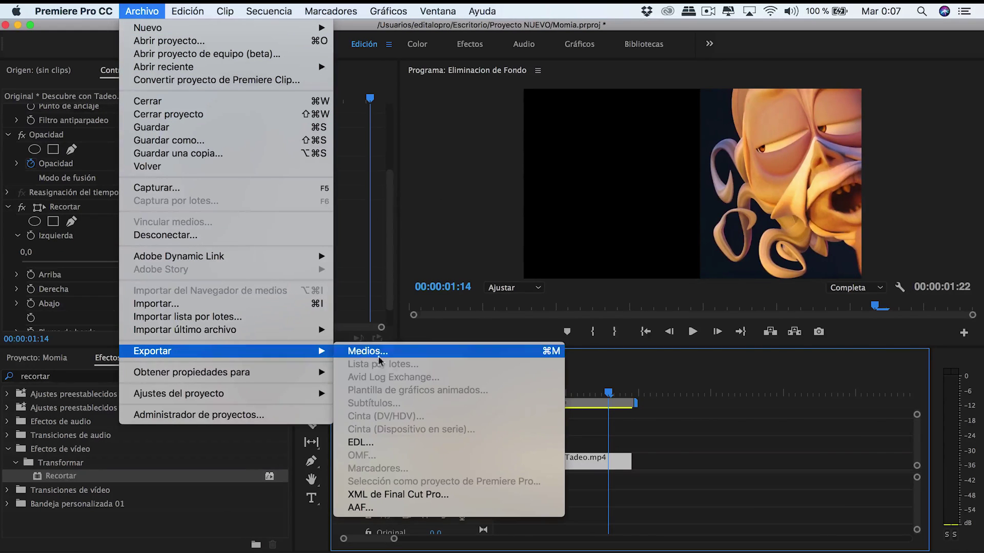
left_click(368, 351)
left_click(776, 57)
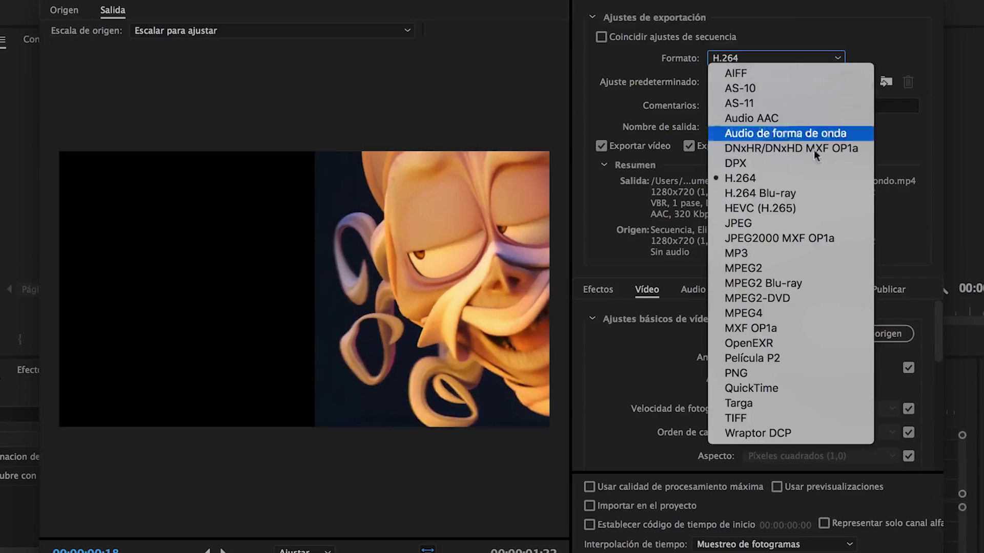
left_click(794, 370)
left_click(836, 83)
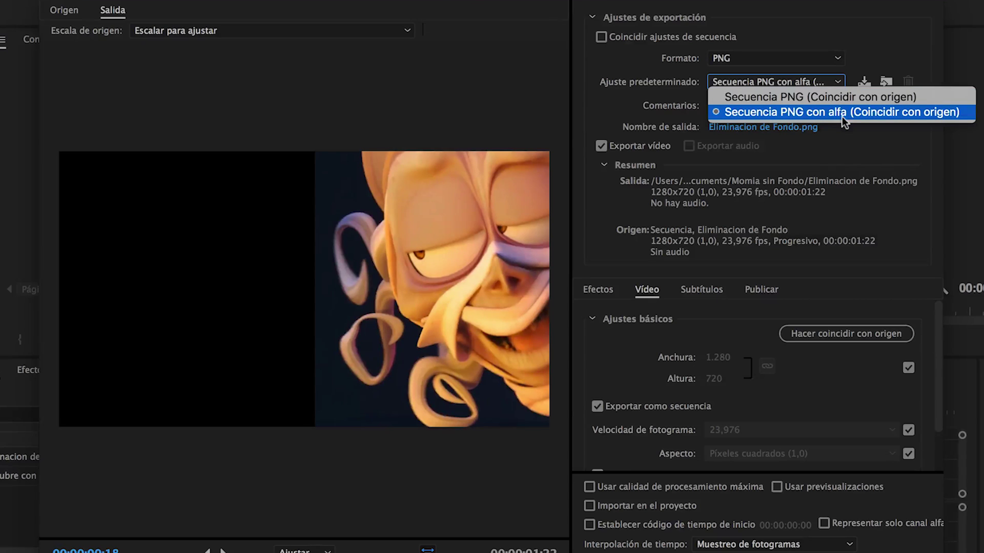
left_click(812, 114)
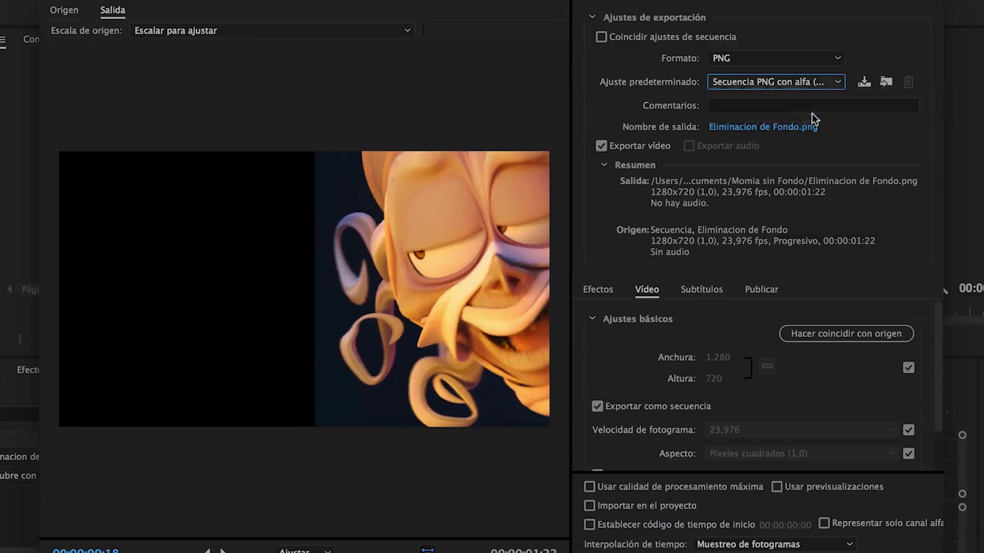
Step: Output to the Momia sin Fondo folder at maximum depth and render quality, and export
left_click(760, 129)
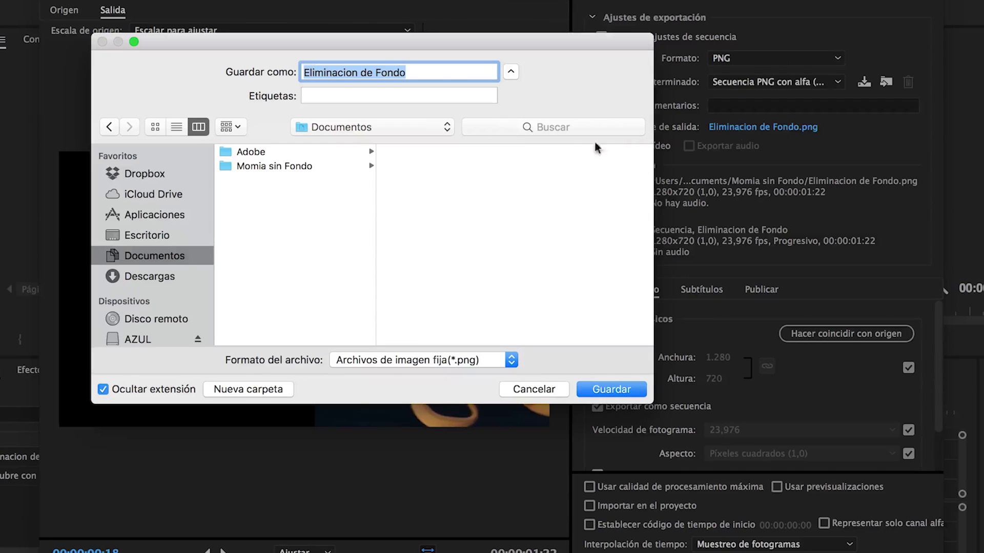
left_click(263, 167)
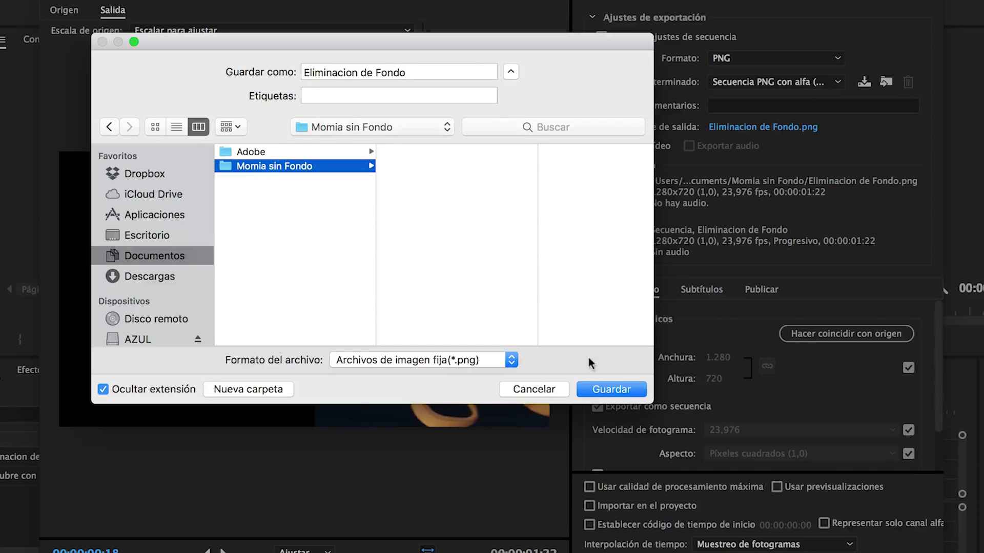
left_click(600, 391)
scroll(938, 420, "down", 2)
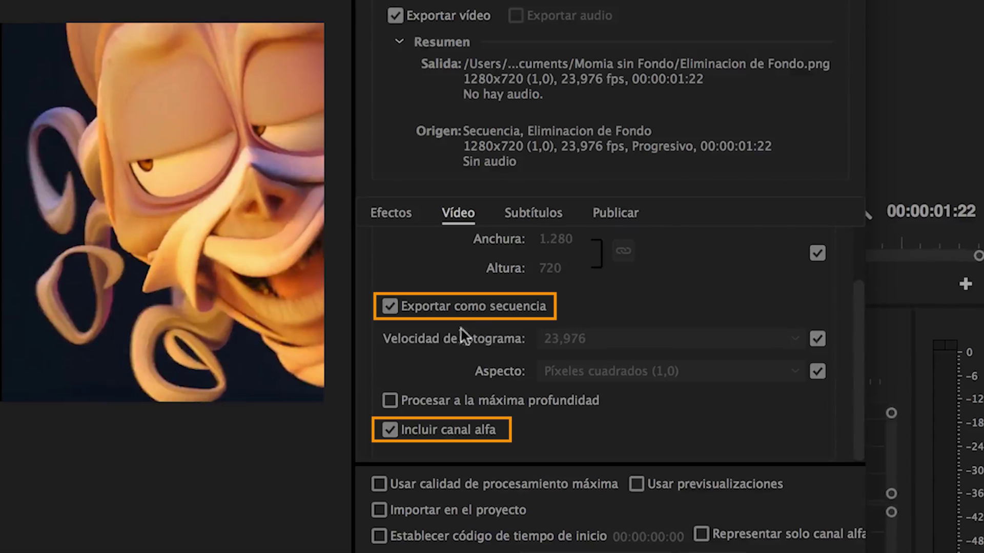
left_click(390, 401)
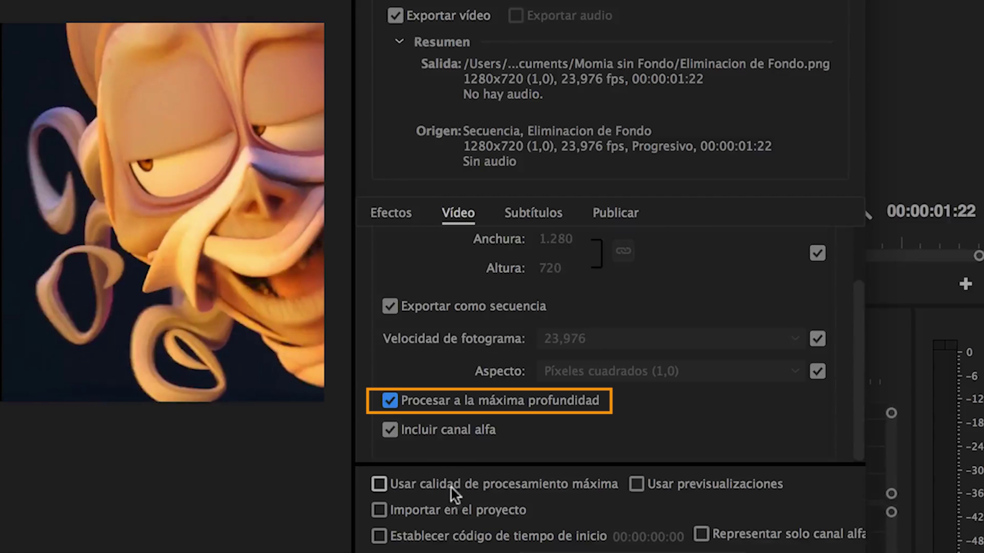
left_click(378, 484)
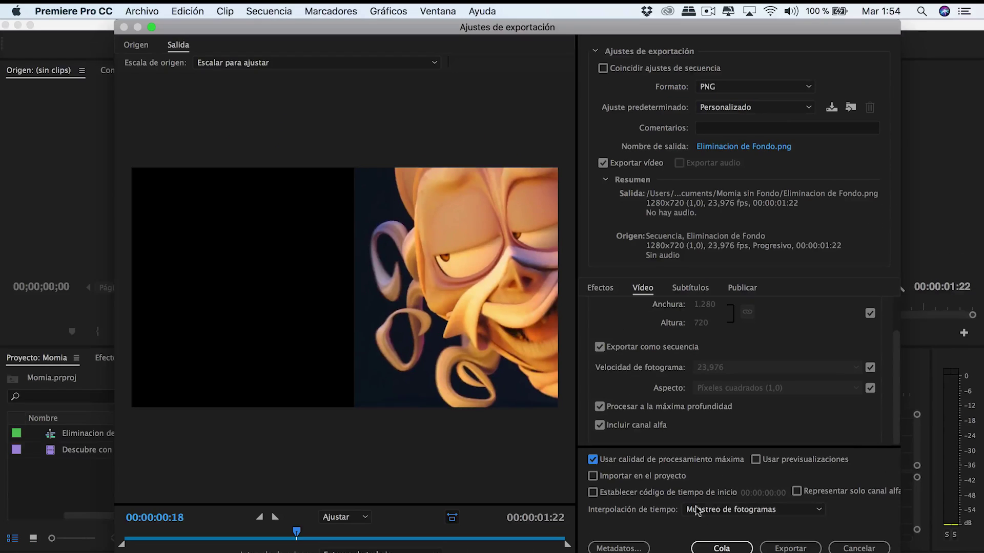
left_click(790, 548)
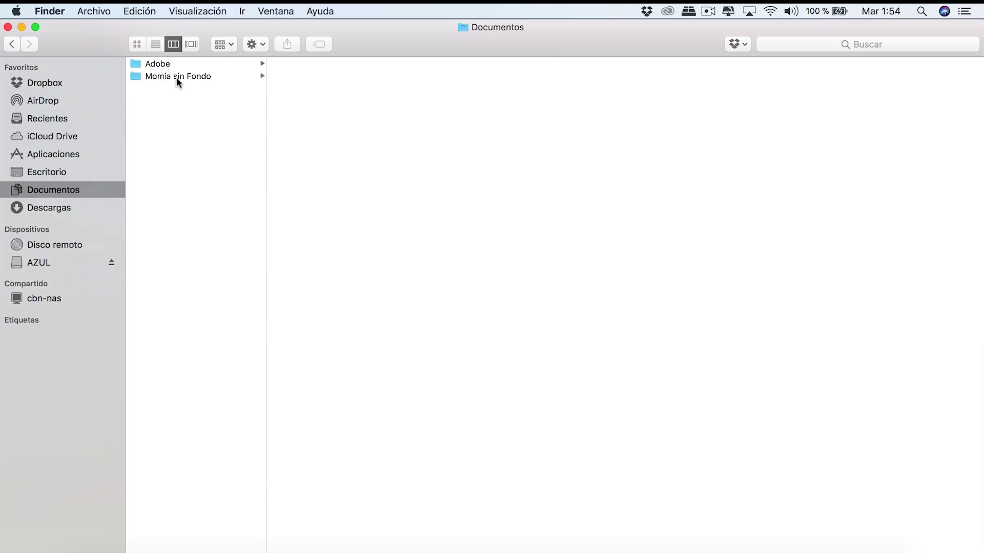
Step: Preview the exported PNG frames in the Momia sin Fondo folder
left_click(176, 77)
left_click(332, 64)
key("alt+Down")
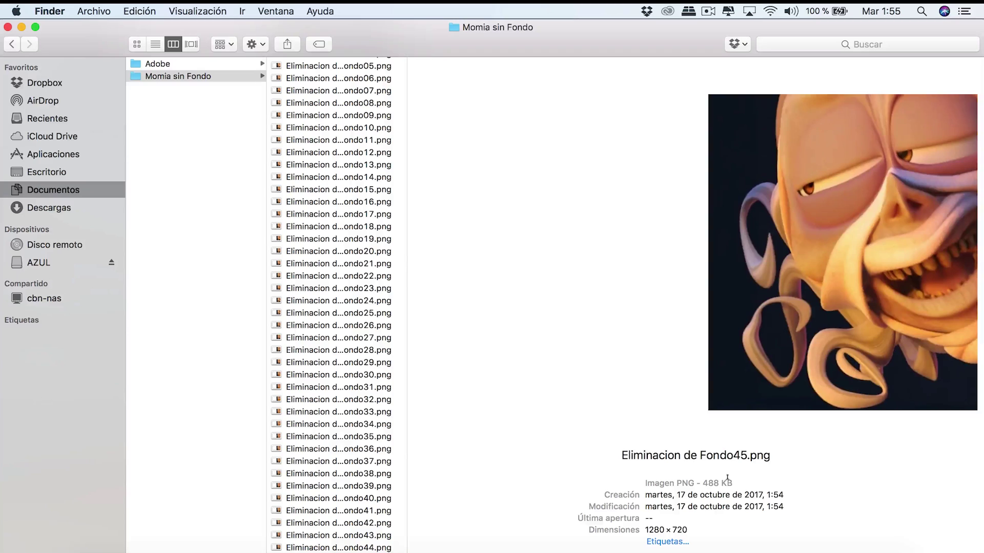
key("alt+Up")
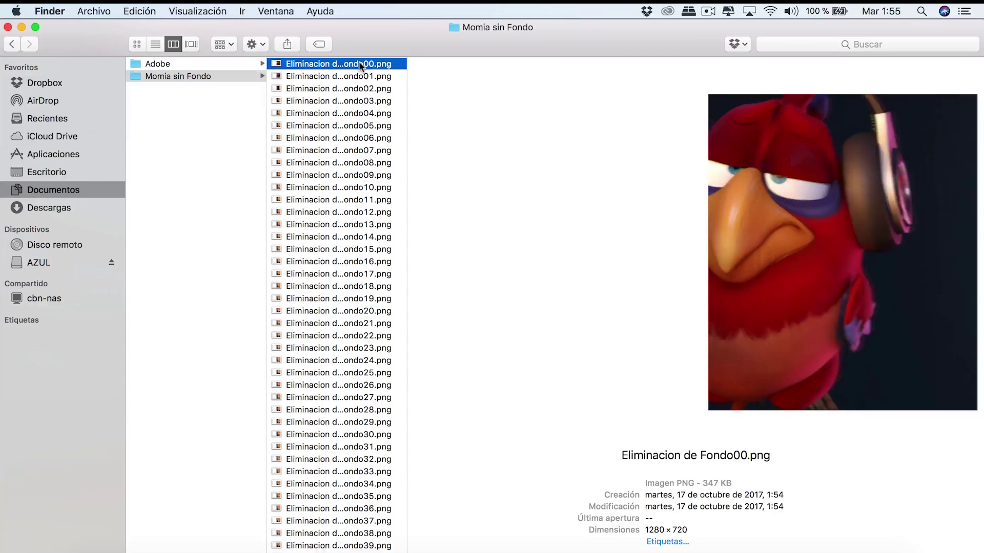
key("Down")
key("Down")
key("Down")
key("Down")
key("Down")
key("Down")
key("Down")
key("Down")
key("Down")
key("Down")
key("Down")
key("Down")
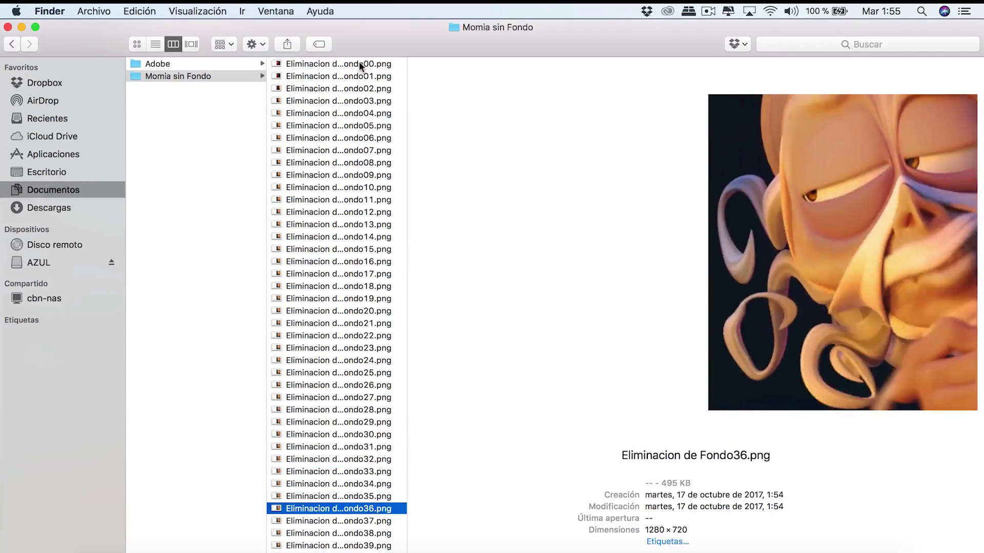
key("Down")
key("Down")
key("Down")
Step: Select all 46 frames and open them in Adobe Photoshop CC 2017
key("super+a")
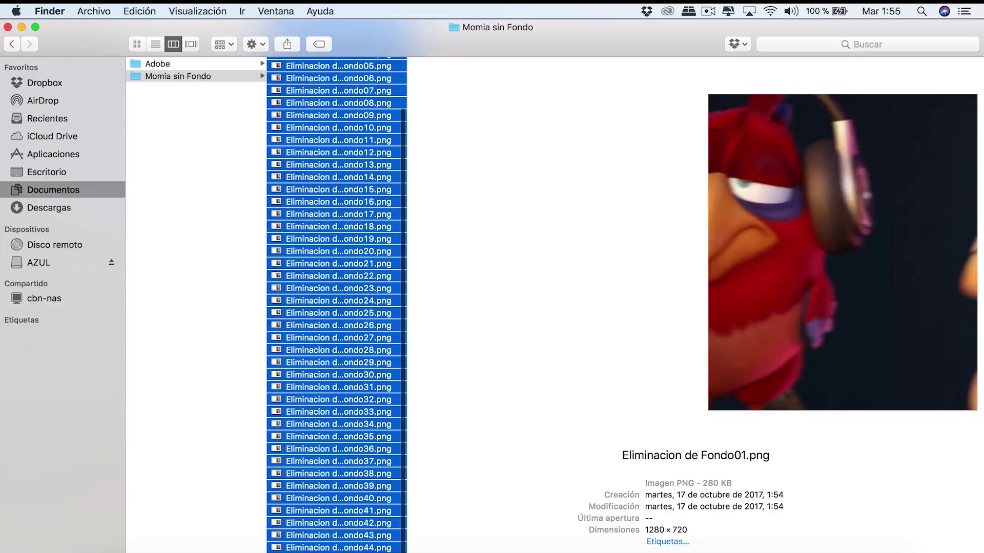
right_click(367, 63)
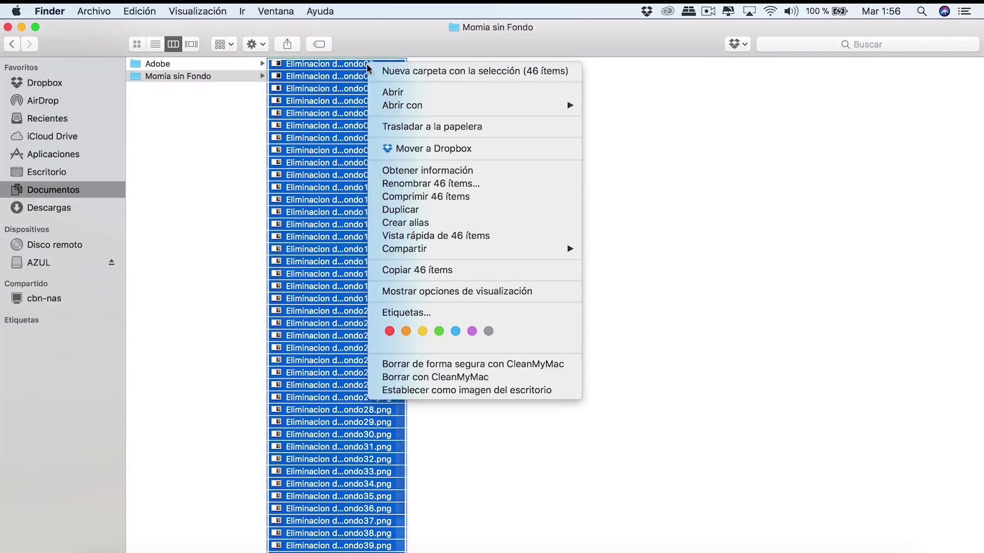
mouse_move(405, 102)
left_click(654, 128)
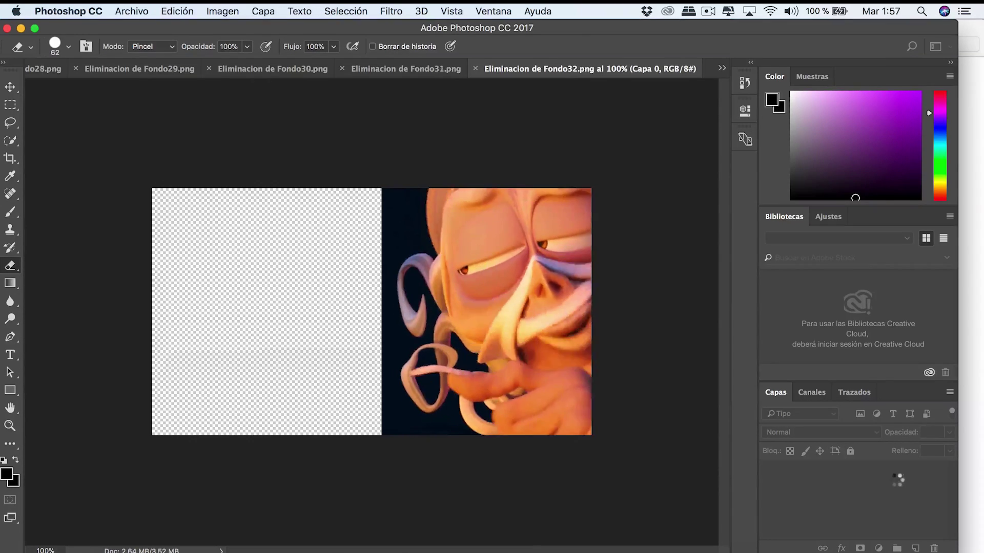
Step: Choose the Magic Eraser tool and set its Tolerancia to 80
left_click(12, 266)
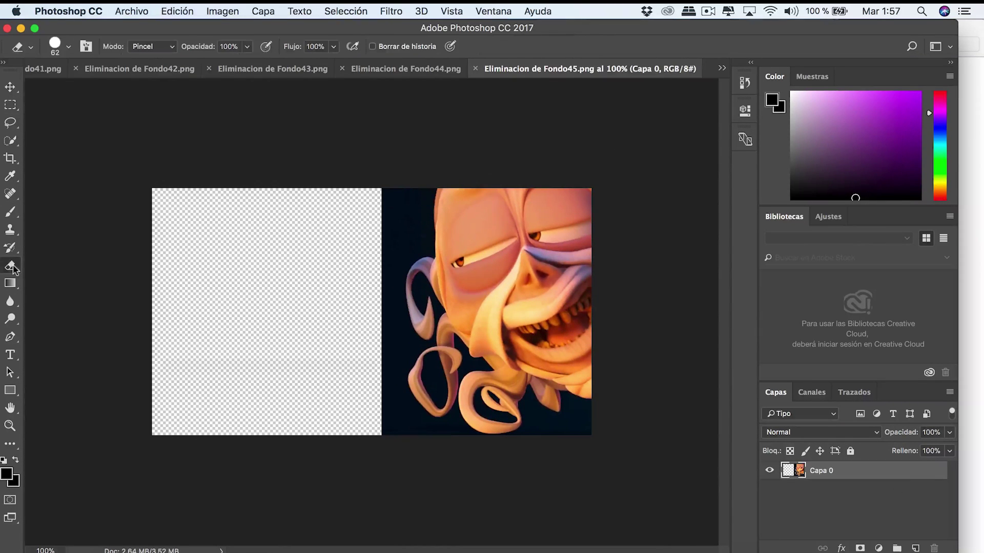
right_click(12, 267)
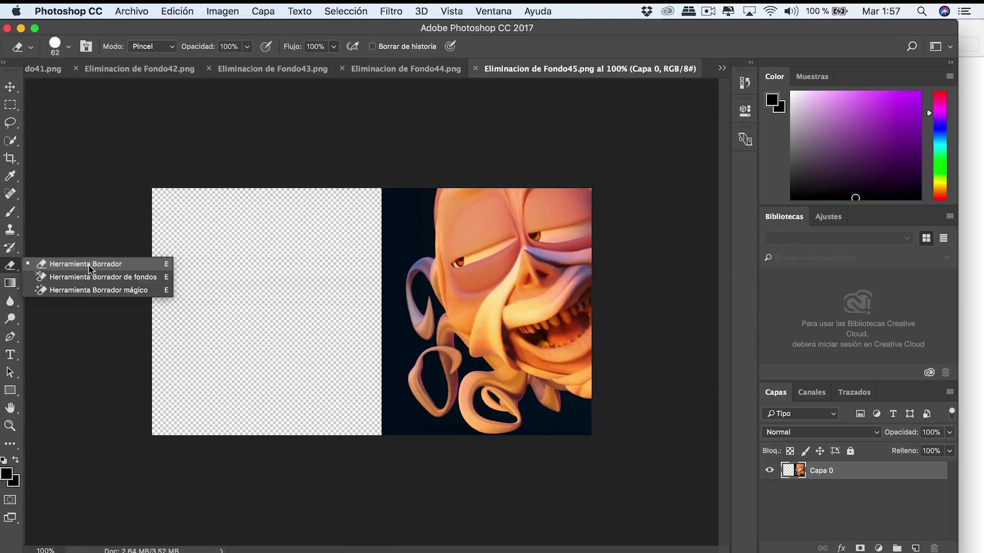
left_click(110, 286)
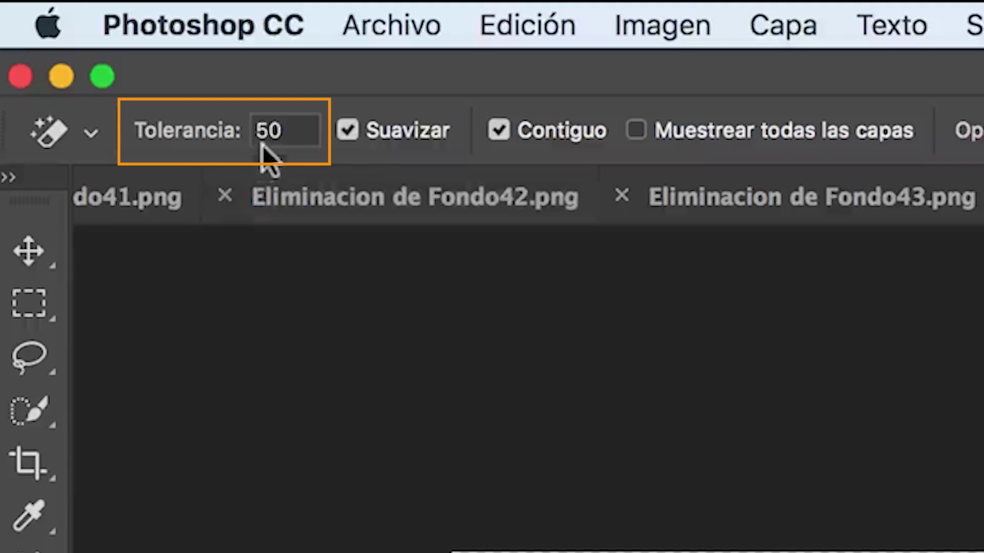
double_click(268, 131)
type("80")
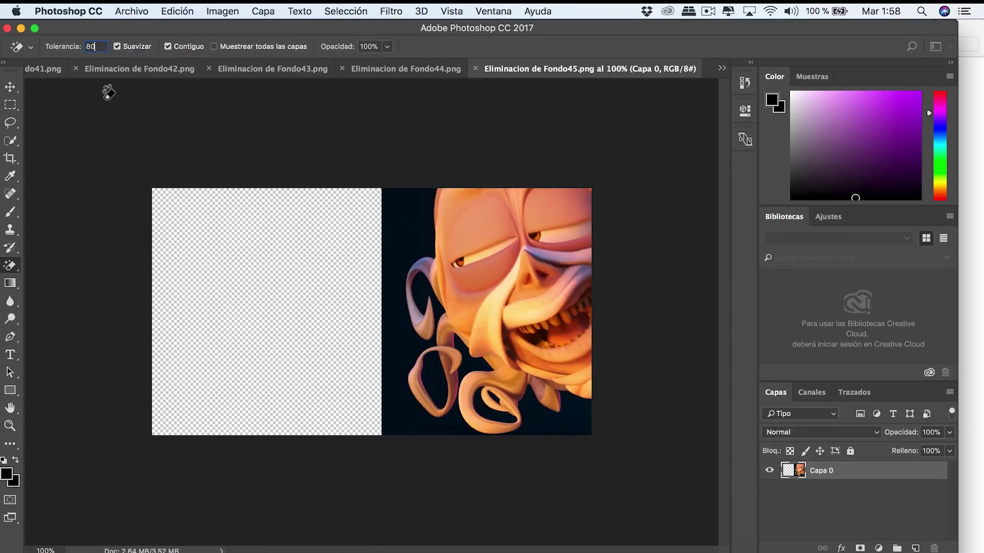
Step: Erase the navy background around the face and inside both lower loops
left_click(403, 198)
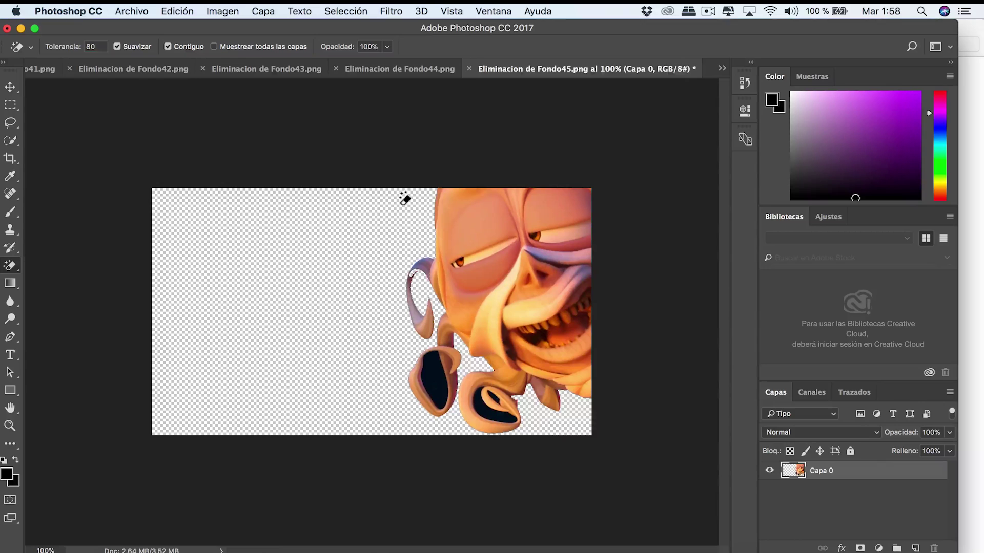
left_click(436, 382)
left_click(480, 399)
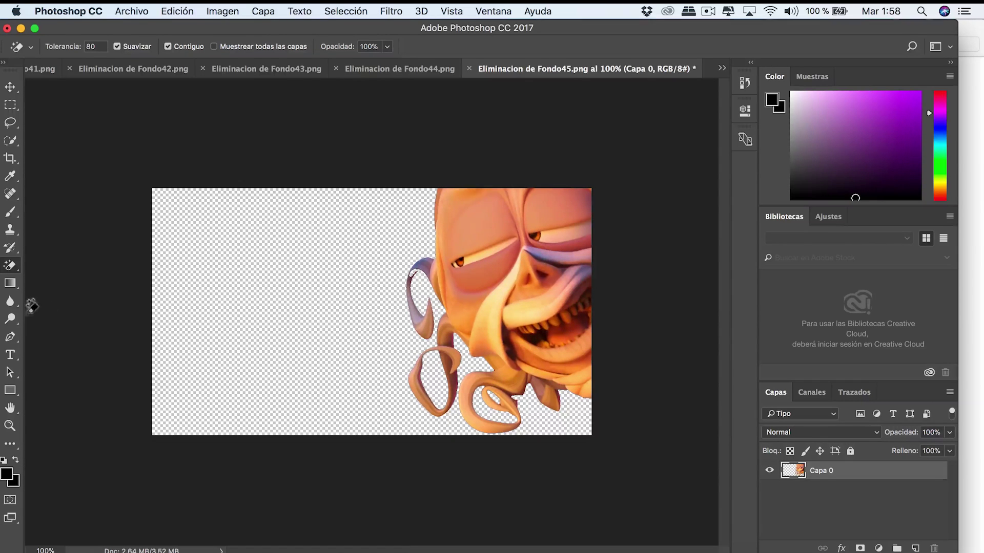
left_click(11, 303)
Step: Select the Blur tool at 15% strength with a 40 px brush
right_click(11, 305)
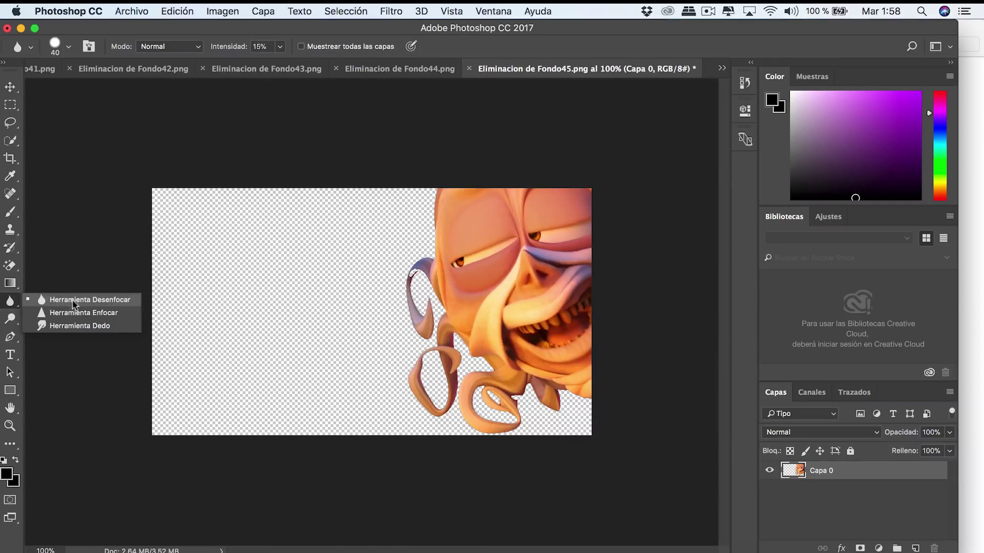
left_click(88, 301)
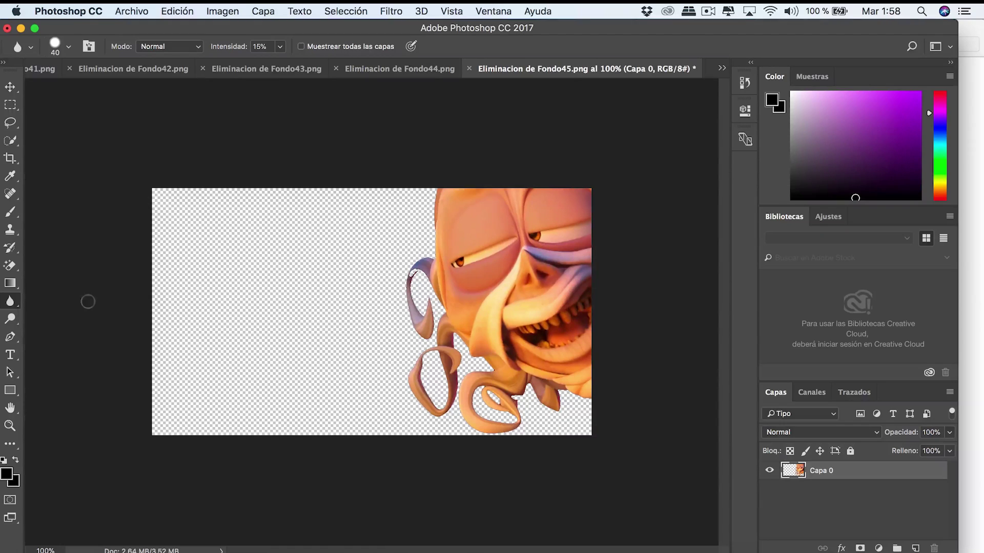
left_click(69, 47)
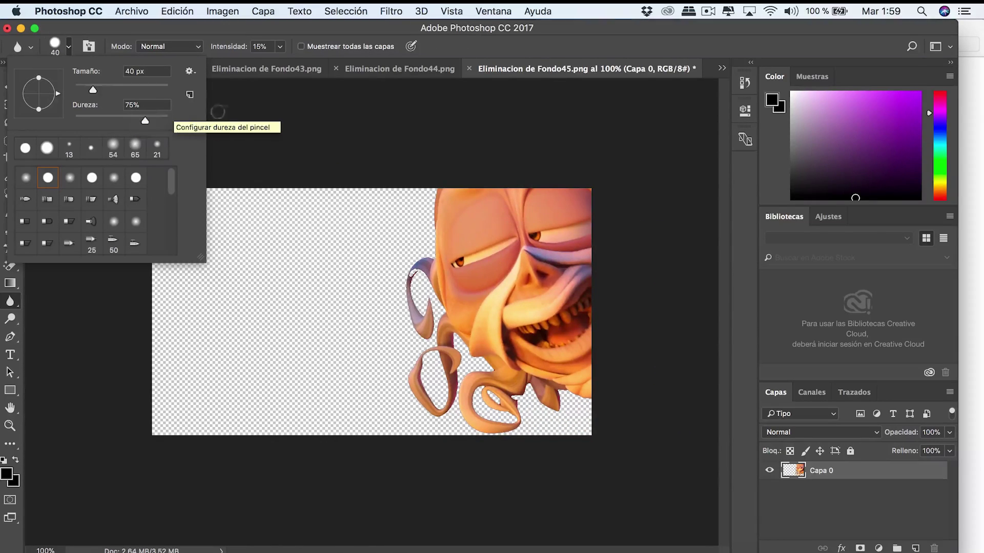
left_click(235, 114)
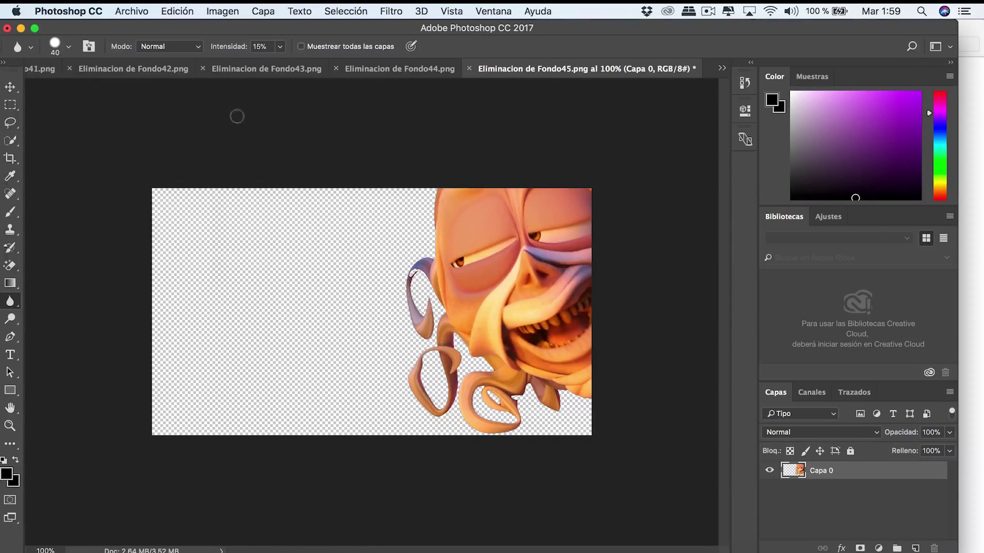
Step: Zoom in and blur along the upper ribbon's left edge and other ribbon edges
scroll(432, 255, "up", 3)
scroll(432, 255, "up", 2)
scroll(432, 255, "up", 2)
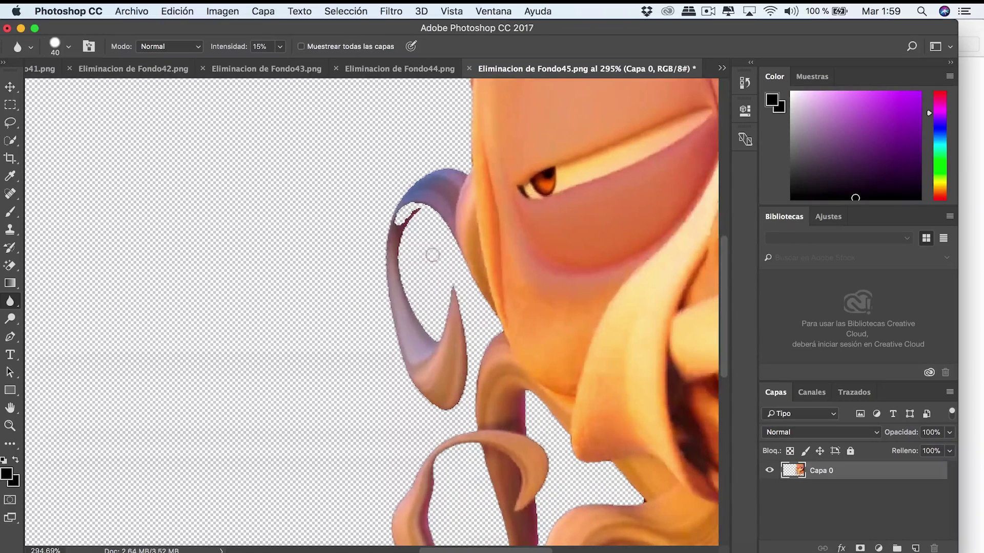
left_click_drag(420, 170, 415, 385)
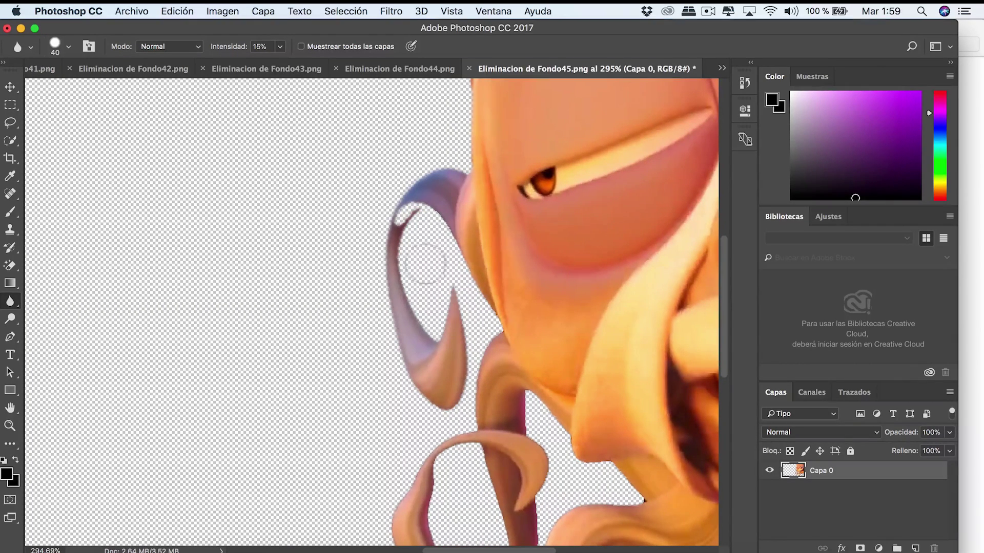
scroll(429, 263, "down", 3)
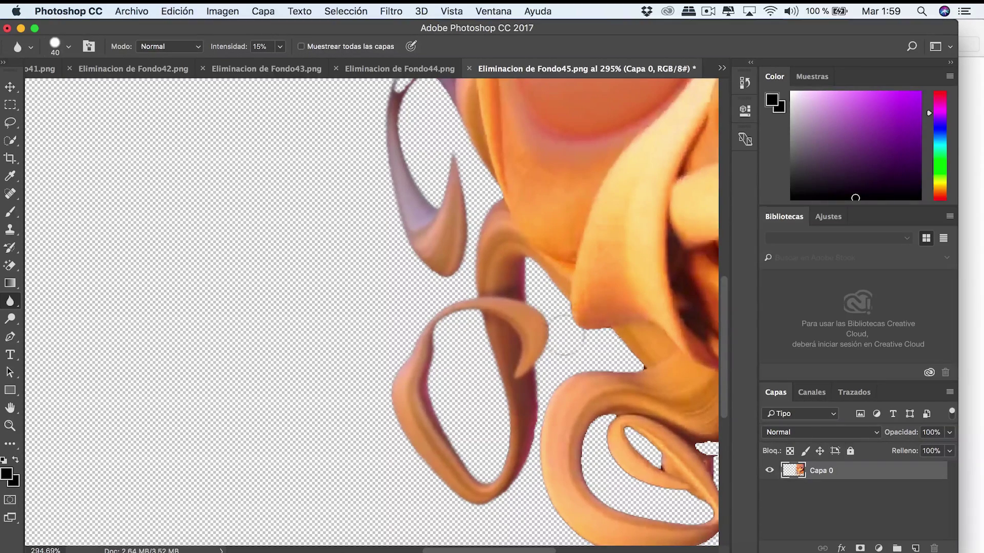
scroll(532, 332, "down", 3)
scroll(532, 332, "right", 2)
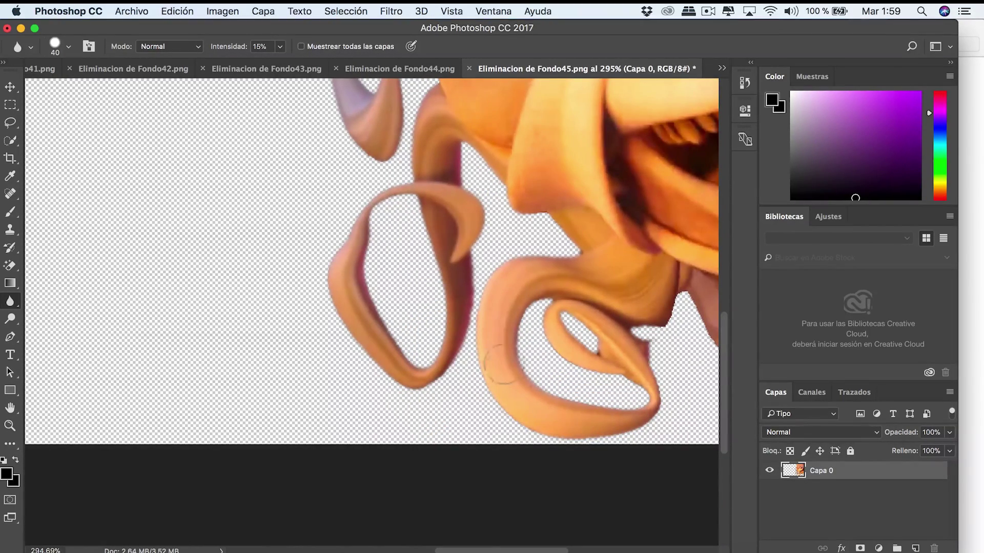
scroll(509, 392, "right", 4)
scroll(671, 355, "down", 2)
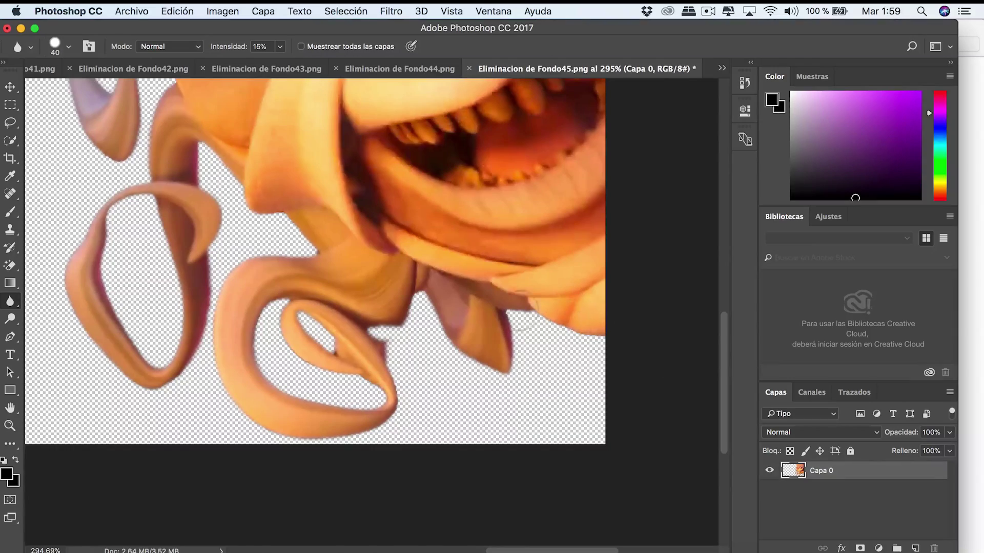
scroll(488, 337, "down", 2)
scroll(488, 337, "down", 1)
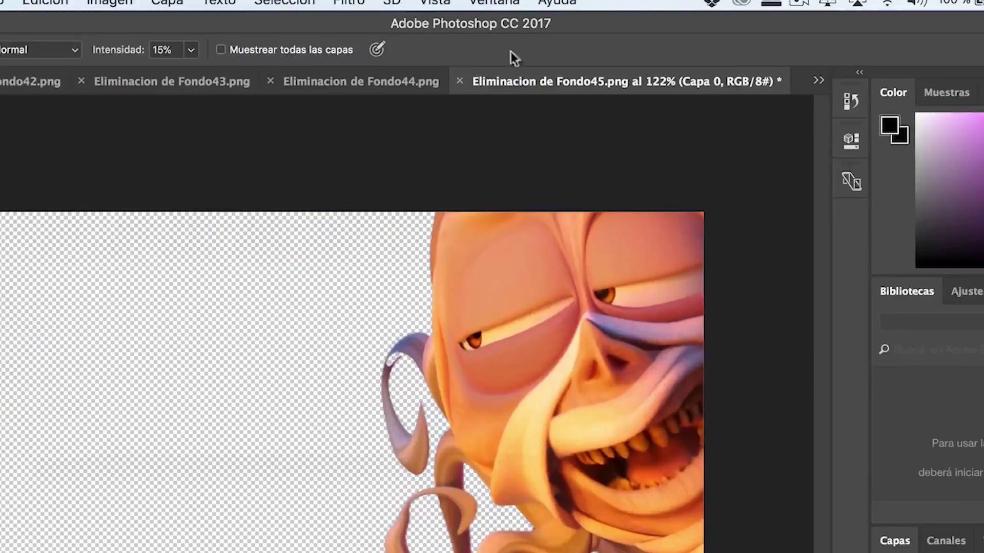
Step: Save and close Eliminacion de Fondo45.png, then close the following finished frames in turn
left_click(469, 69)
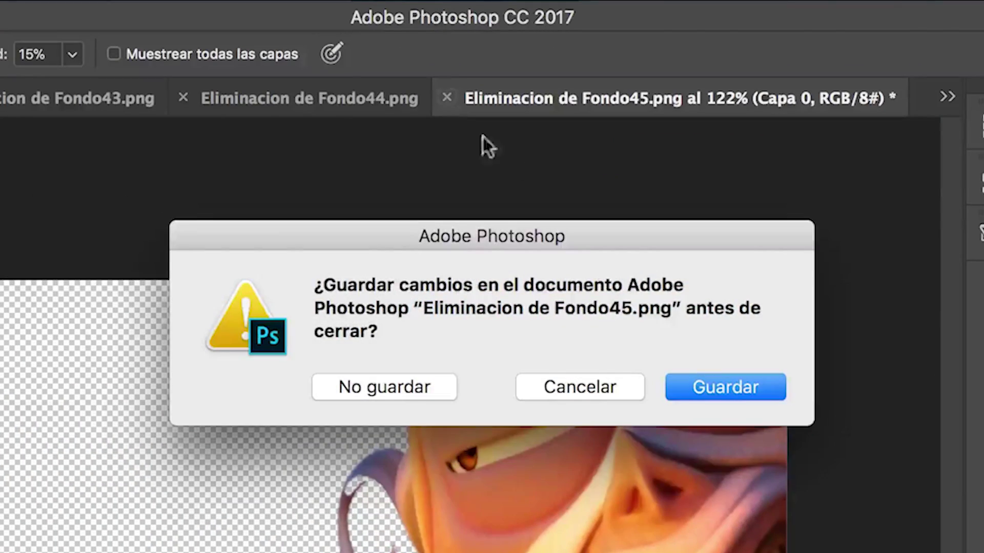
left_click(731, 389)
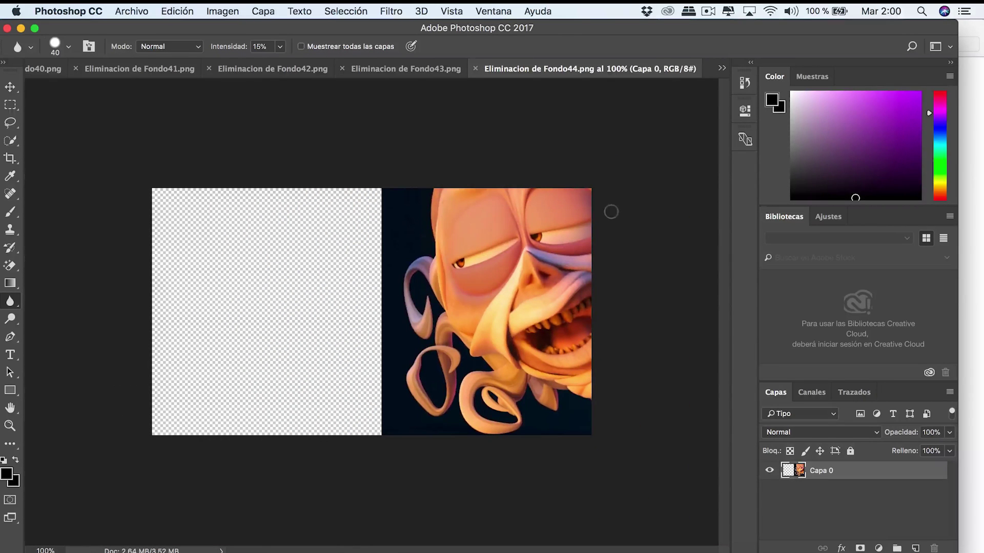
key("super+w")
key("super+w")
key("super+w")
key("super+w")
key("super+w")
left_click(10, 265)
key("super+w")
key("super+w")
left_click(10, 301)
key("super+w")
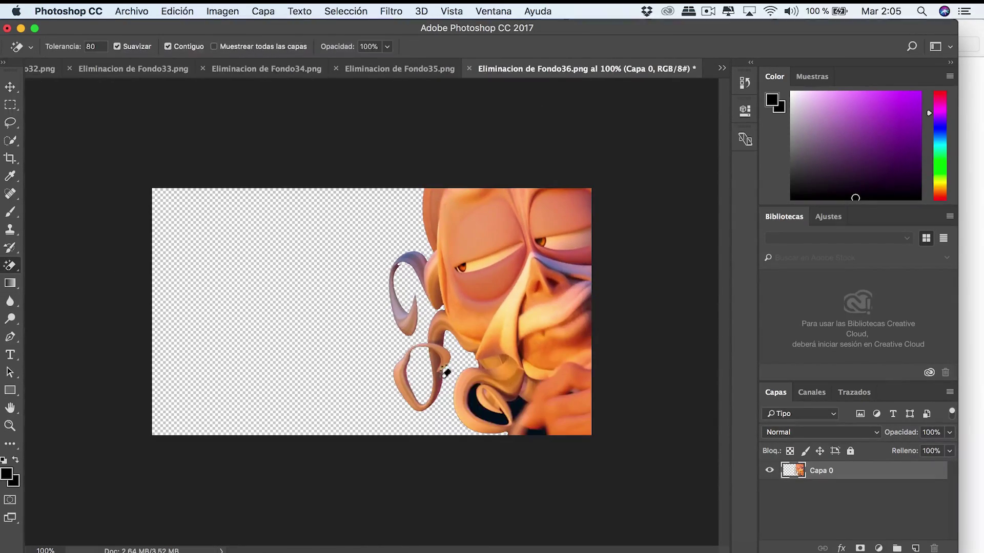
key("super+w")
key("super+w")
key("super+w")
key("super+w")
key("super+w")
left_click(10, 265)
key("super+w")
key("r")
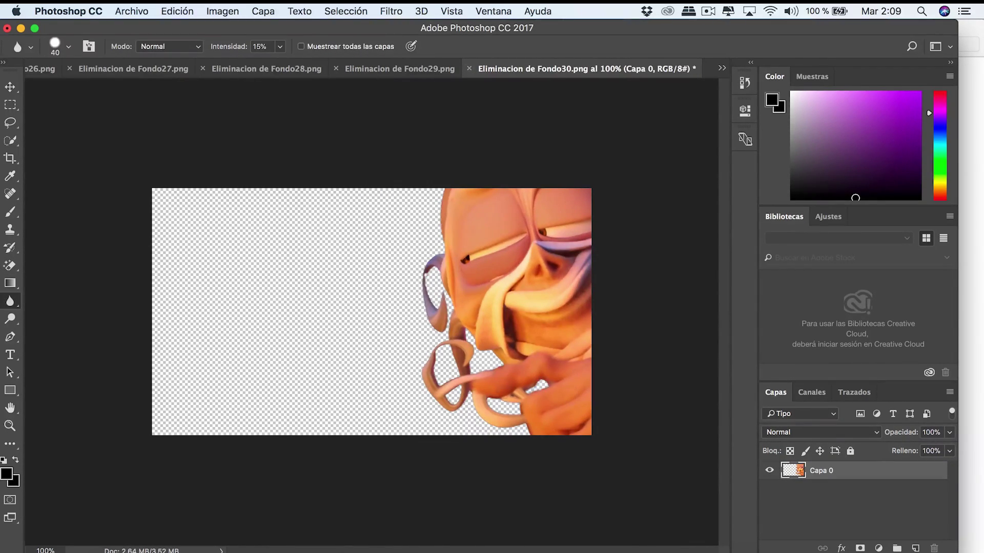
key("super+w")
key("super+w")
key("super+w")
key("super+w")
key("super+w")
key("super+w")
key("super+w")
key("super+w")
key("super+w")
key("super+w")
key("e")
key("r")
Step: Close the remaining frame documents, saving the last frame's changes
key("super+w")
key("super+w")
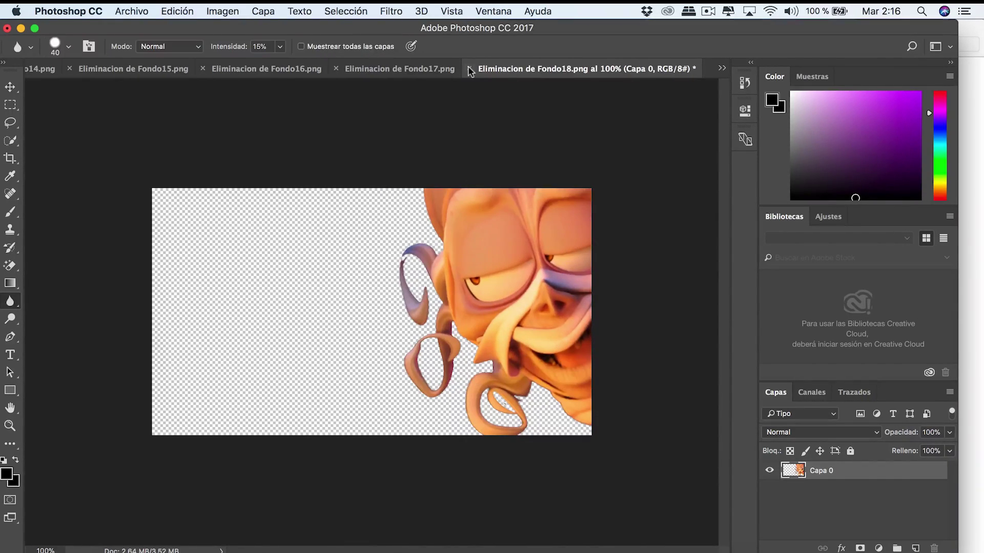
key("super+w")
key("e")
key("super+w")
key("super+w")
key("super+w")
key("super+w")
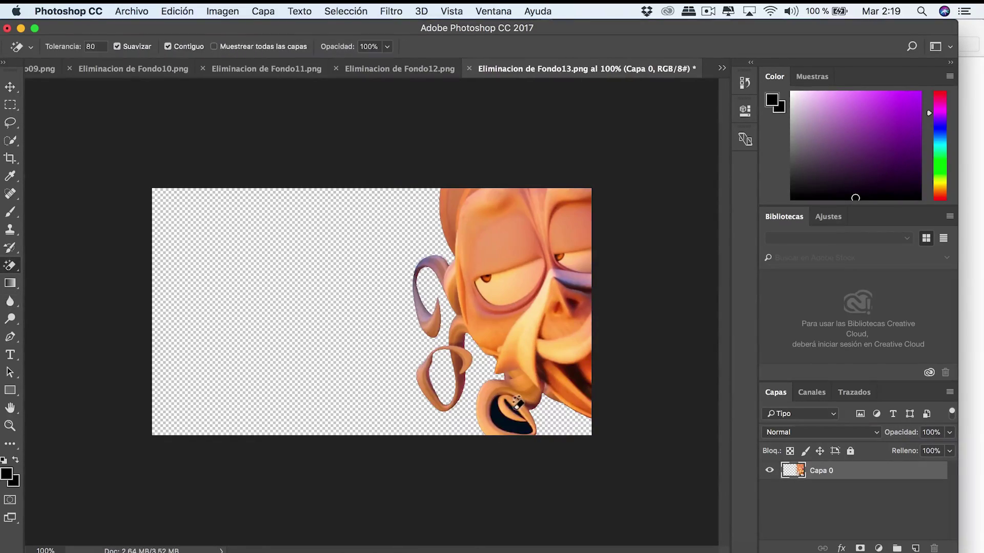
key("r")
key("super+w")
key("super+w")
key("super+w")
key("super+d")
key("super+w")
key("super+w")
key("super+w")
key("super+w")
key("super+w")
key("super+w")
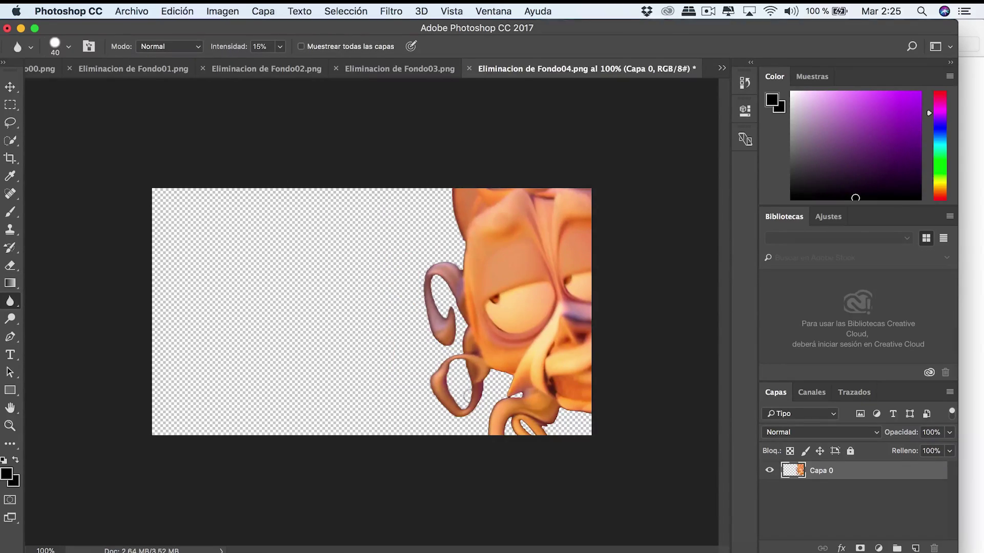
key("super+w")
key("super+w")
key("e")
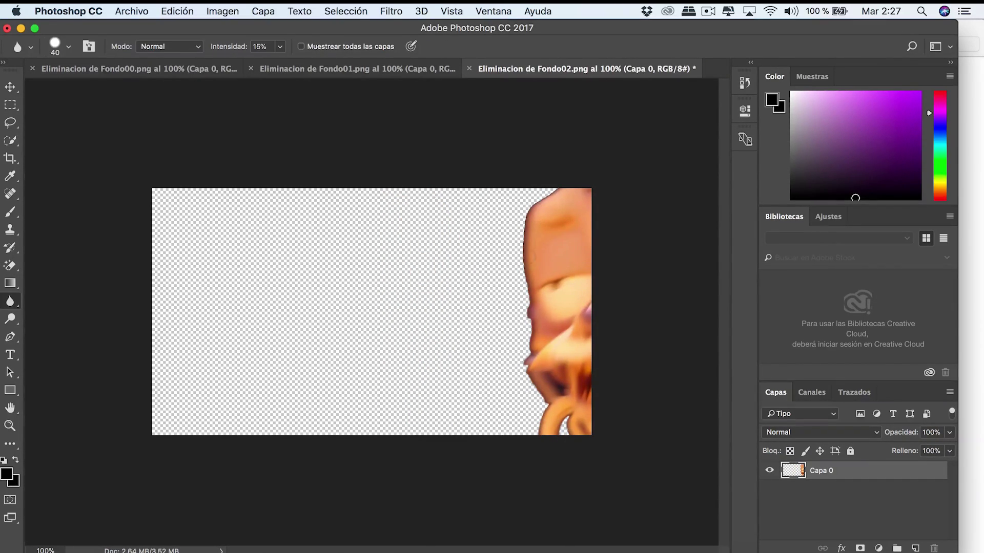
key("super+w")
key("shift+e")
key("super+w")
right_click(10, 265)
left_click(77, 265)
mouse_move(564, 205)
left_mouse_down()
mouse_move(455, 219)
mouse_move(487, 281)
mouse_move(564, 334)
left_mouse_up()
key("super+w")
left_click(595, 214)
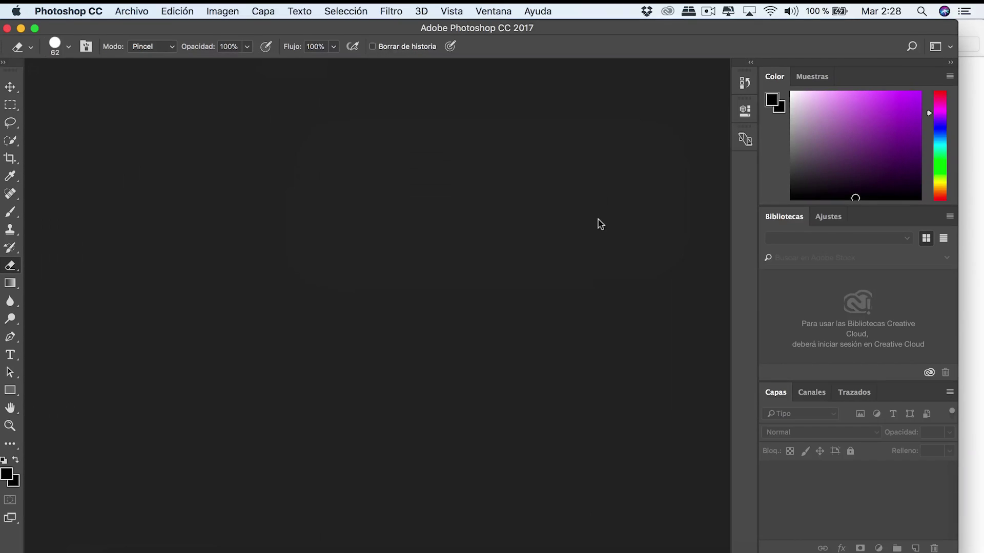
Step: Check the saved Eliminacion de Fondo PNG frames in the Momia sin Fondo folder
key("super+Tab")
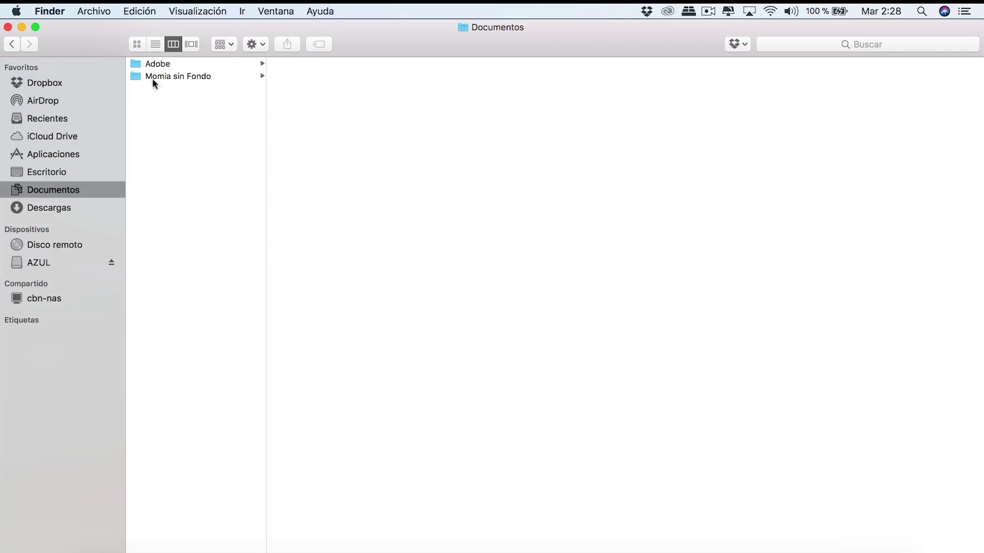
left_click(153, 77)
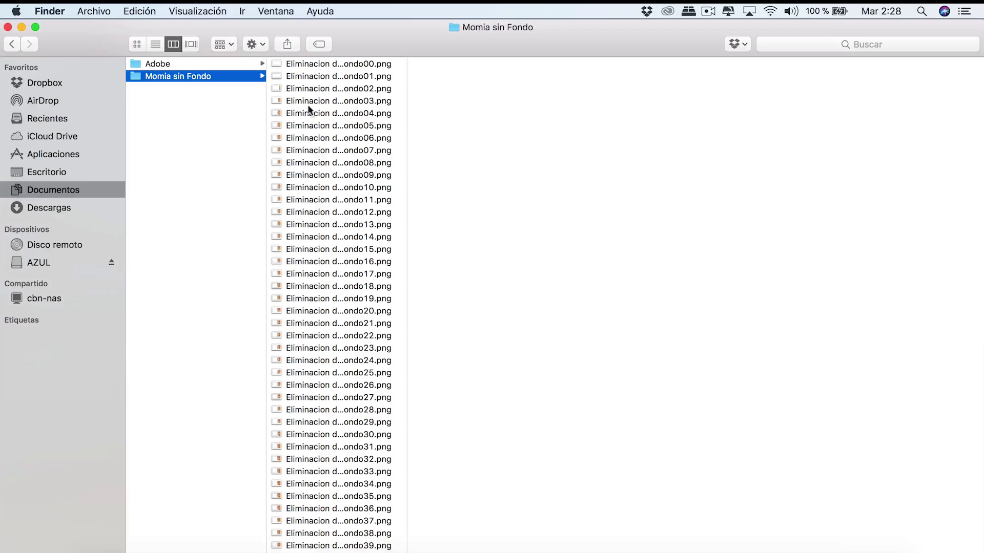
left_click(318, 152)
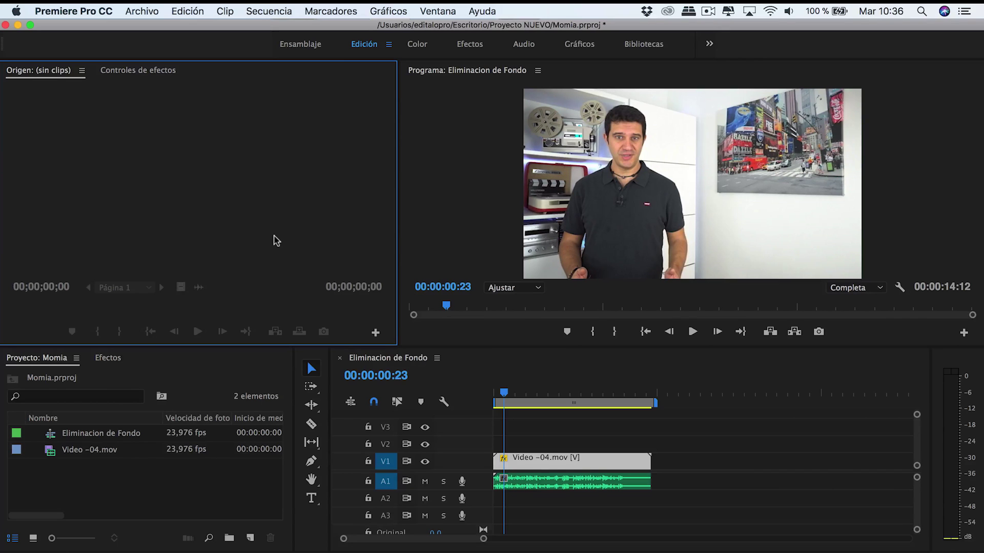
Step: Import Eliminacion de Fondo00.png from Momia sin Fondo with Secuencia de imágenes ticked
left_click(133, 11)
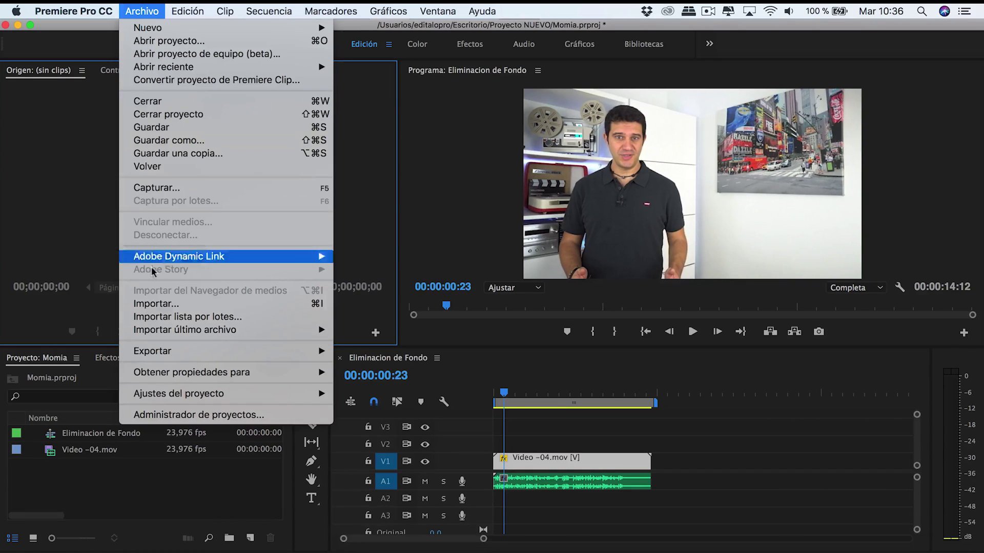
left_click(155, 304)
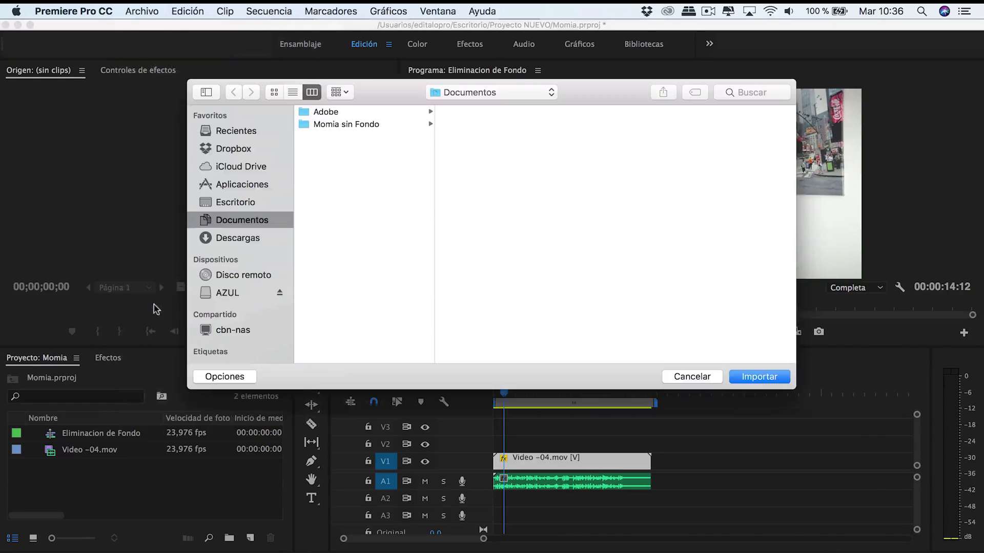
left_click(266, 107)
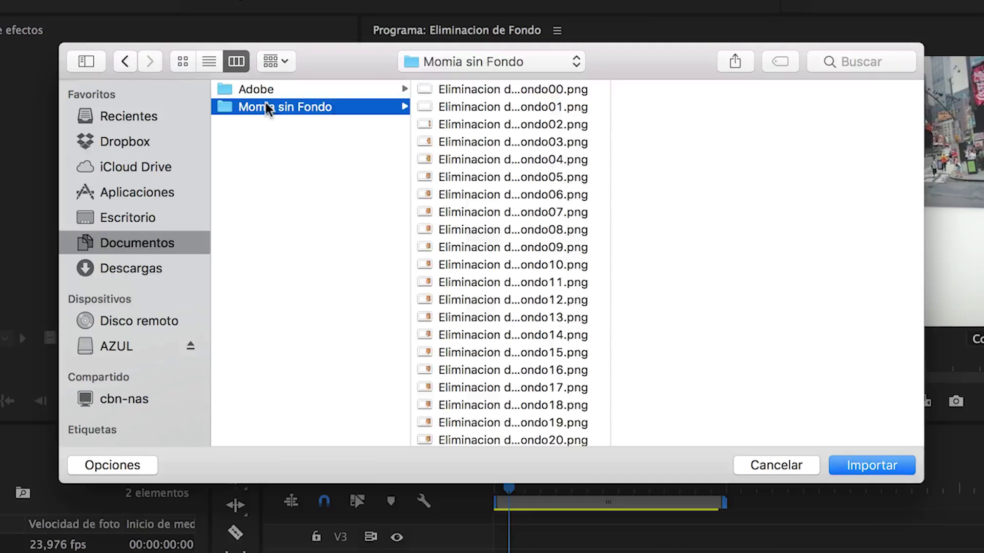
left_click(484, 92)
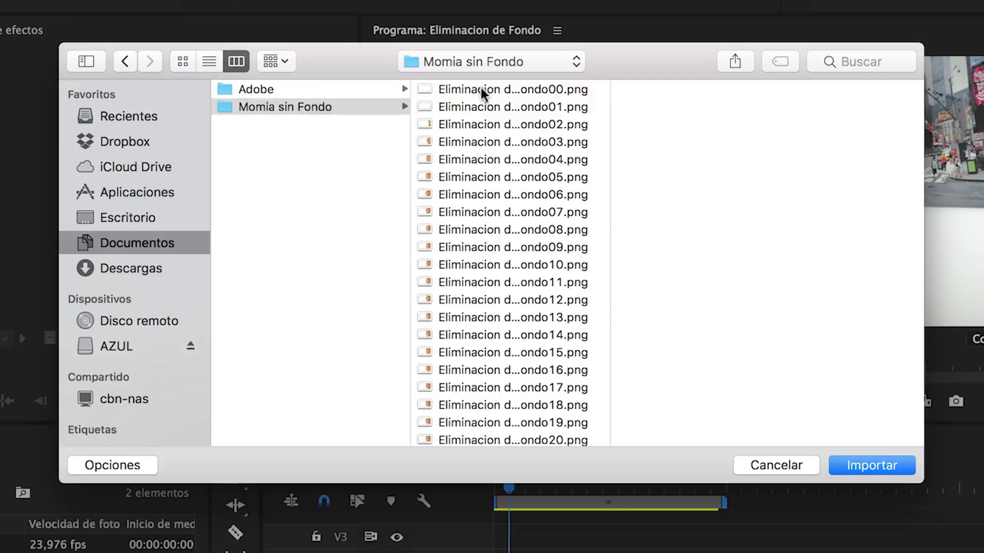
left_click(143, 464)
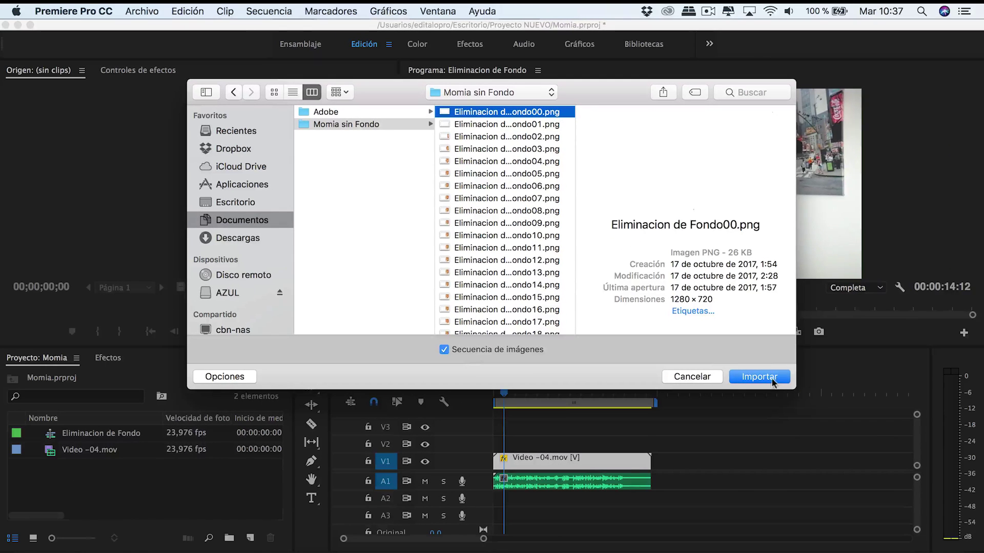
left_click(772, 382)
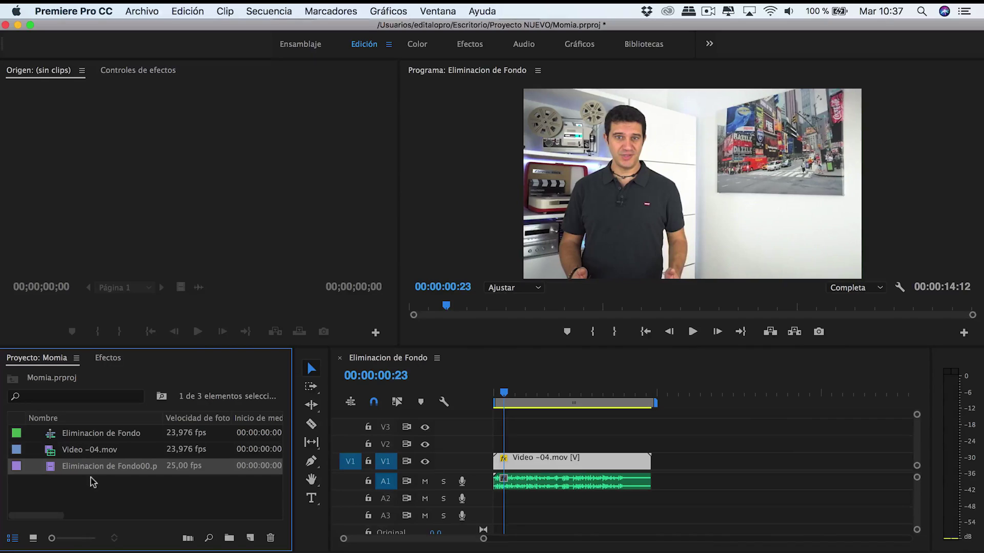
Step: Place Eliminacion de Fondo00.png on V1 after the presenter video, shifted 6 frames earlier
left_click_drag(91, 478, 684, 462)
left_click(685, 394)
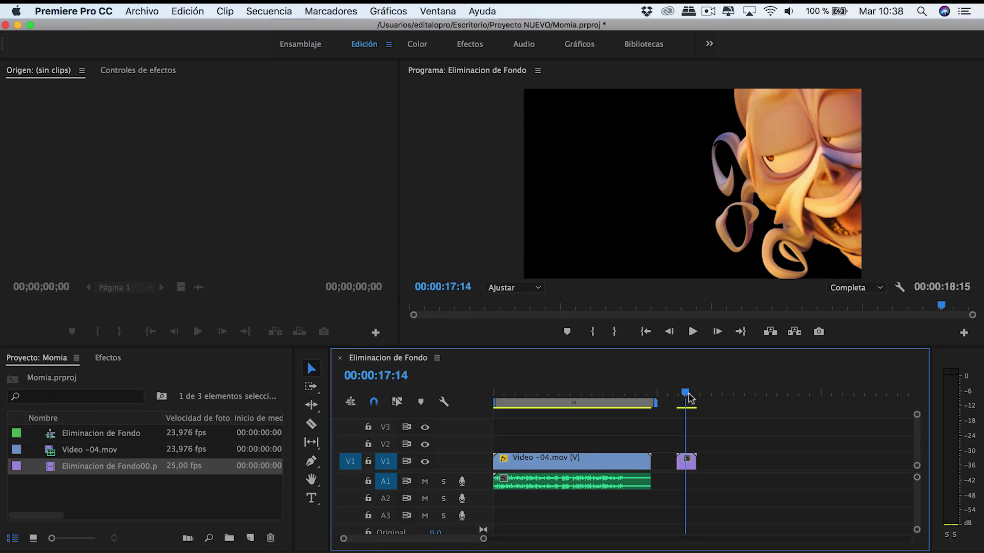
key("equal")
key("equal")
key("equal")
left_click_drag(670, 461, 604, 471)
Step: Scrub from 00:00:16:12 through the mummy animation to the clip's end
left_click(543, 395)
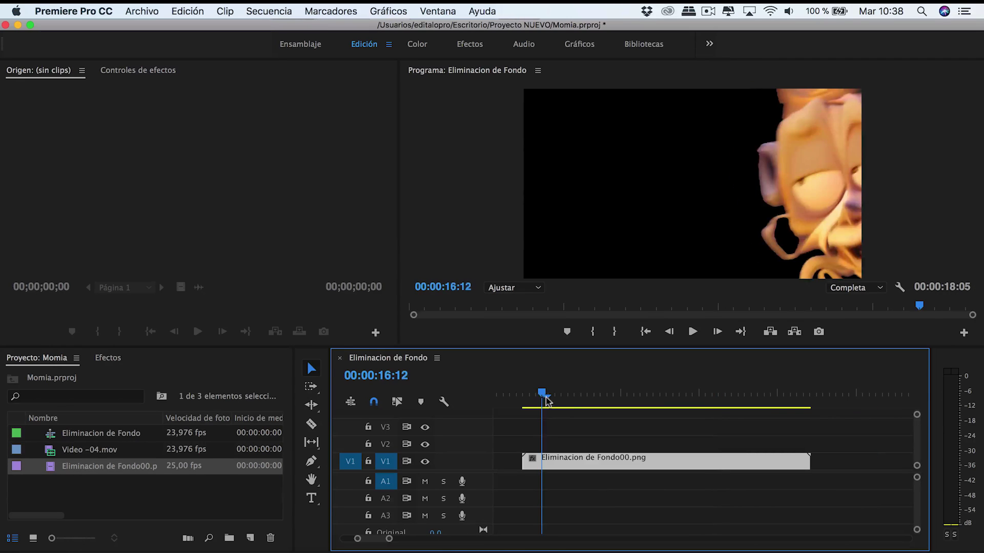
left_click_drag(546, 399, 805, 415)
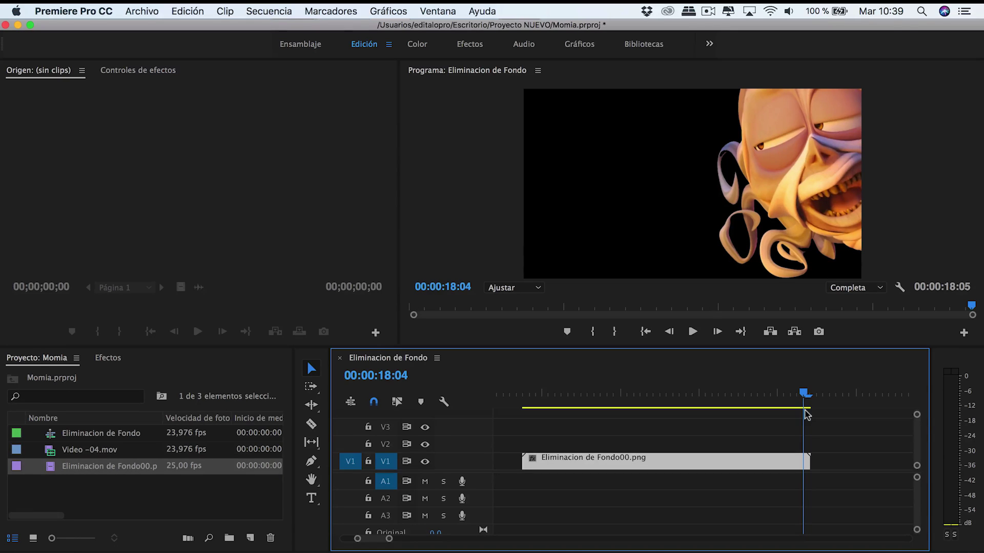
mouse_move(806, 414)
left_mouse_down()
mouse_move(593, 387)
mouse_move(610, 393)
mouse_move(571, 394)
left_mouse_up()
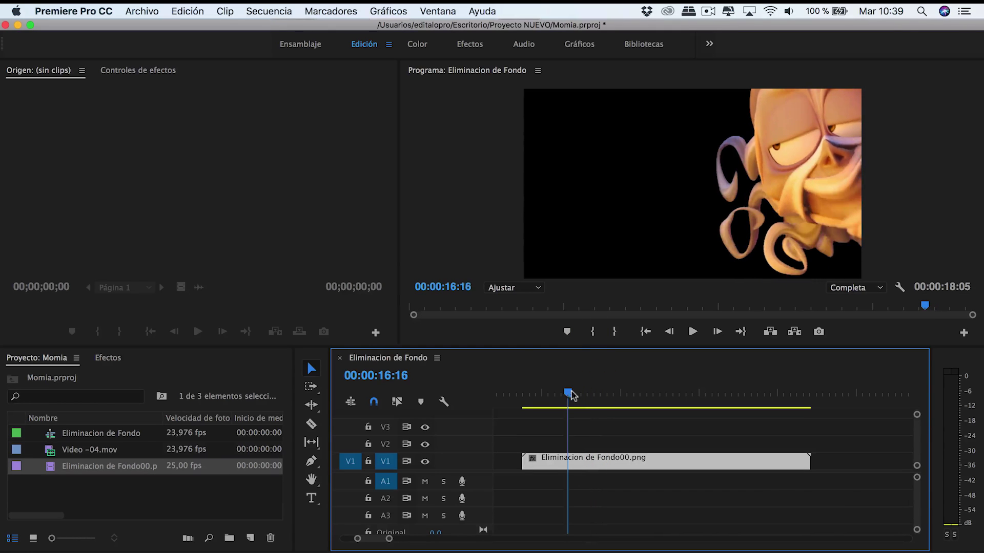
left_click_drag(571, 395, 630, 394)
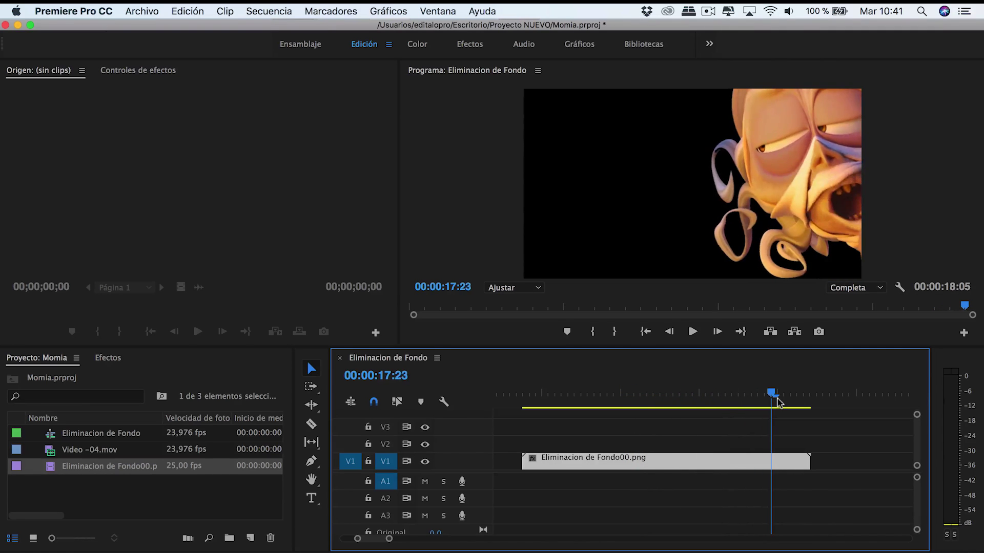
left_click_drag(630, 393, 802, 393)
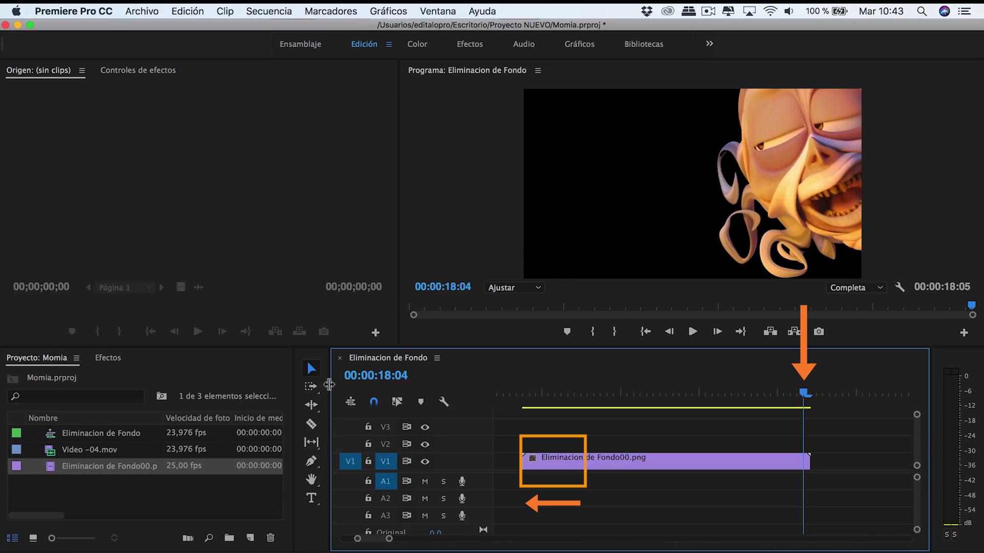
Step: Step four frames into the mummy clip and split it there with the Razor tool
left_click(527, 395)
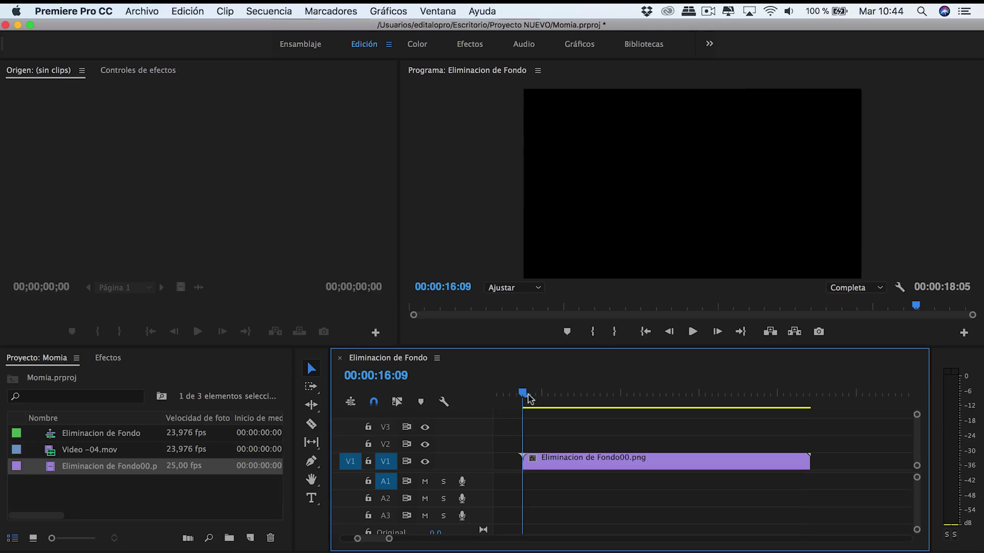
key("Right")
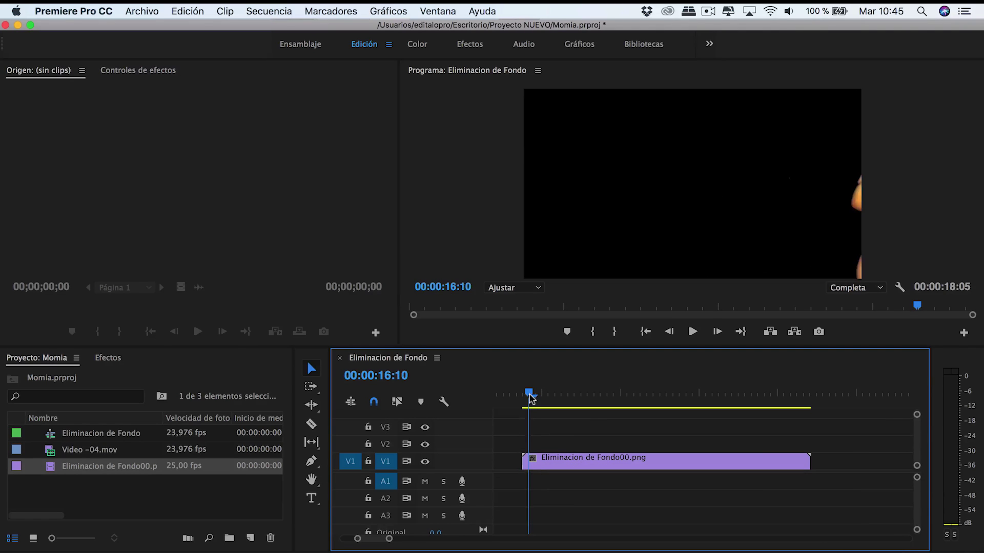
key("Right")
key("Right")
key("Right")
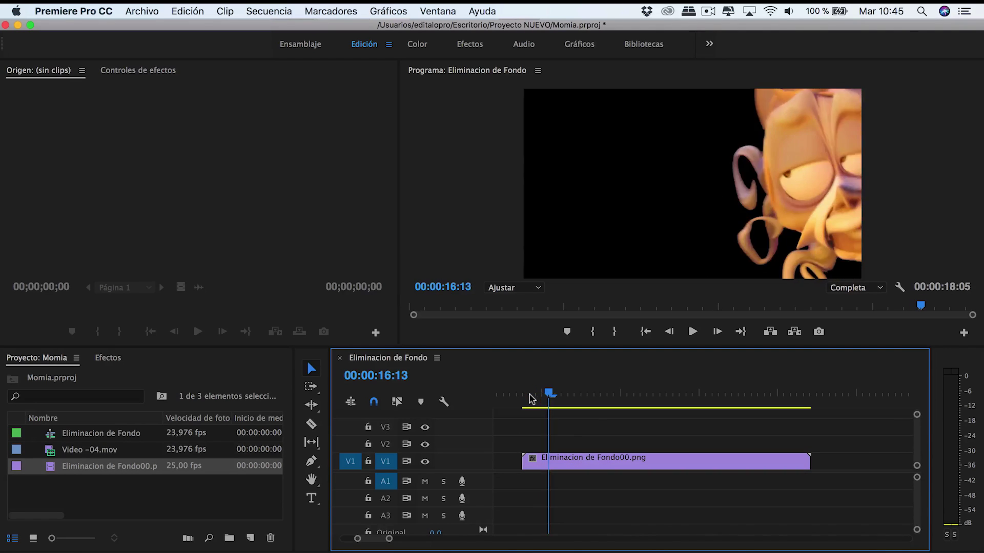
key("Right")
key("Right")
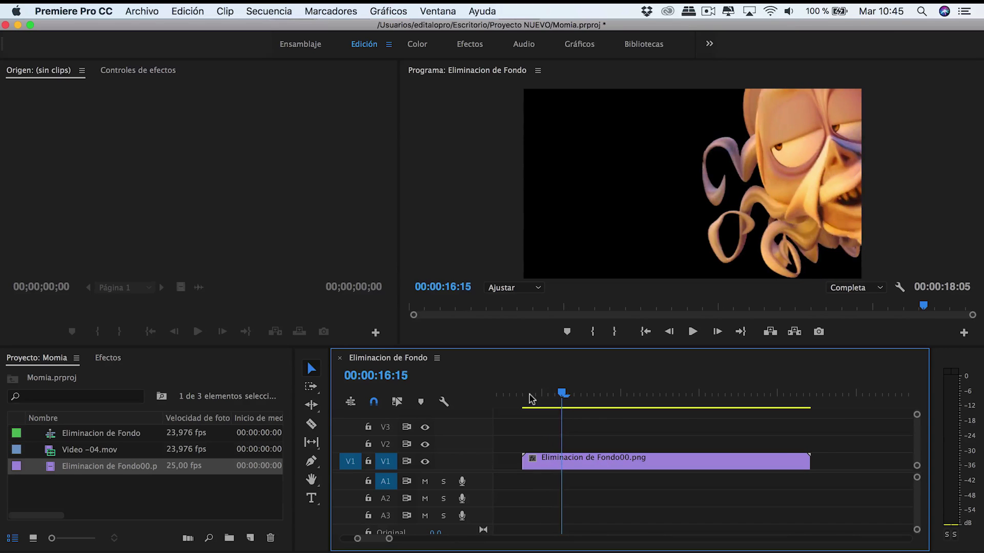
key("Right")
key("Right")
key("Right")
key("Right")
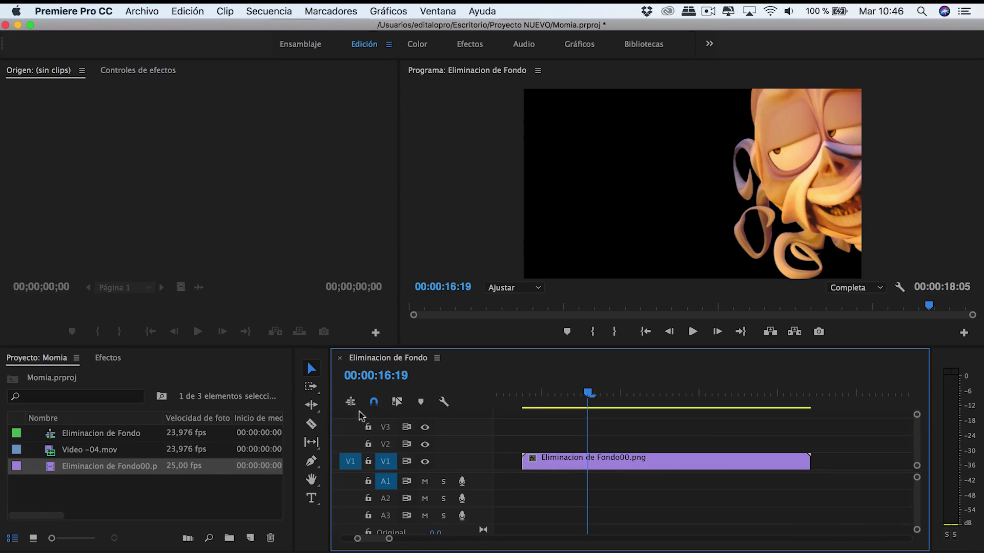
left_click(311, 424)
left_click(587, 461)
left_click(311, 369)
Step: Copy the left part of the split mummy clip and paste it at the clip's end
left_click(544, 464)
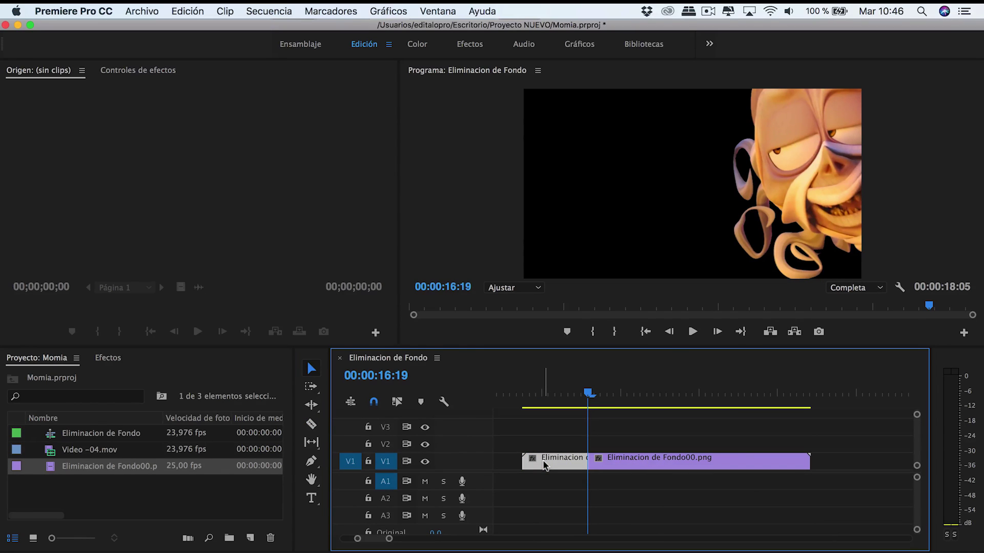
right_click(544, 465)
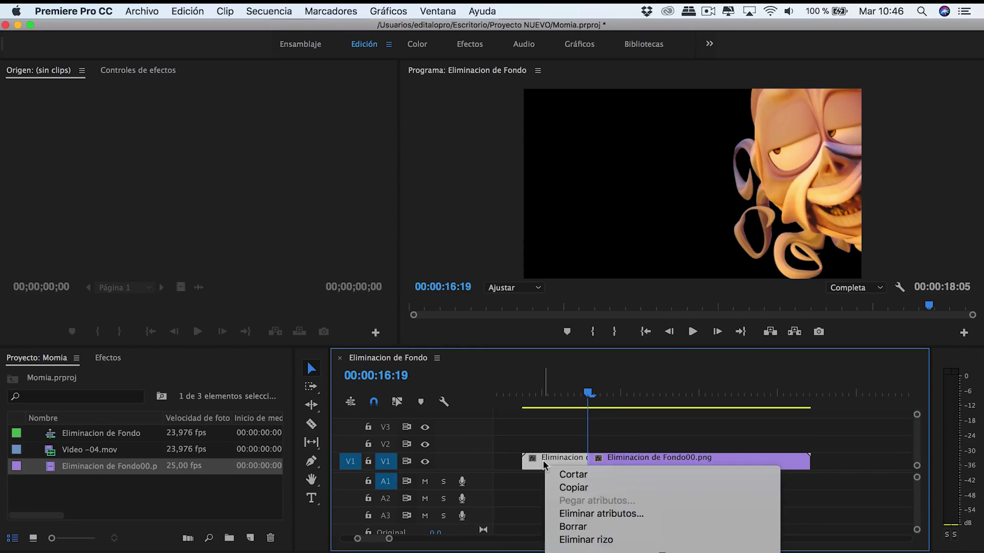
left_click(572, 488)
left_click_drag(589, 394, 810, 394)
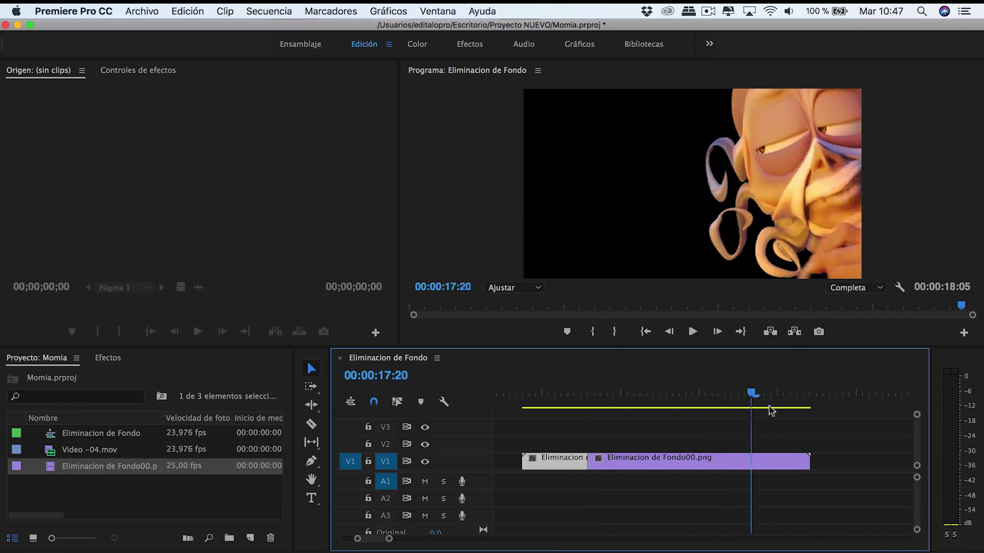
key("super+v")
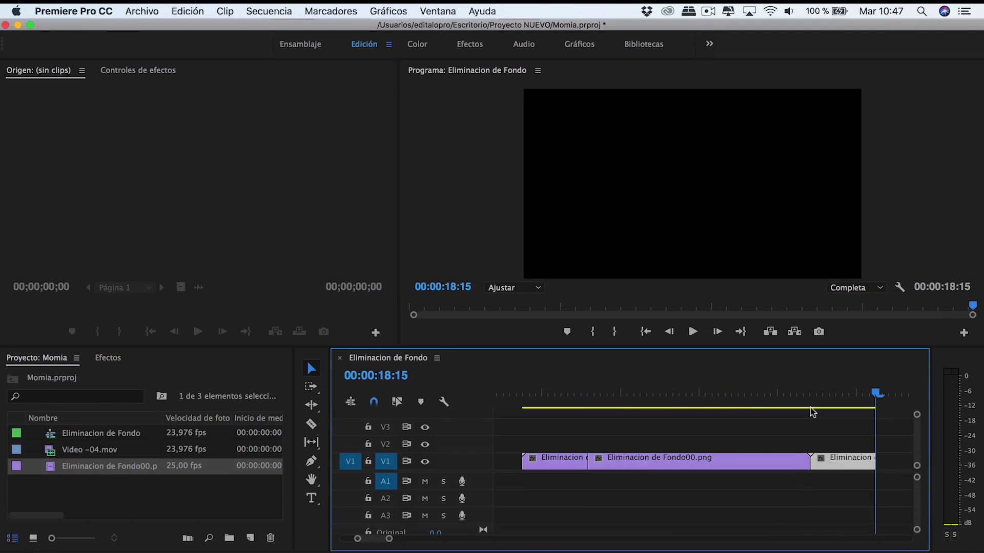
left_click(805, 393)
left_click(869, 393)
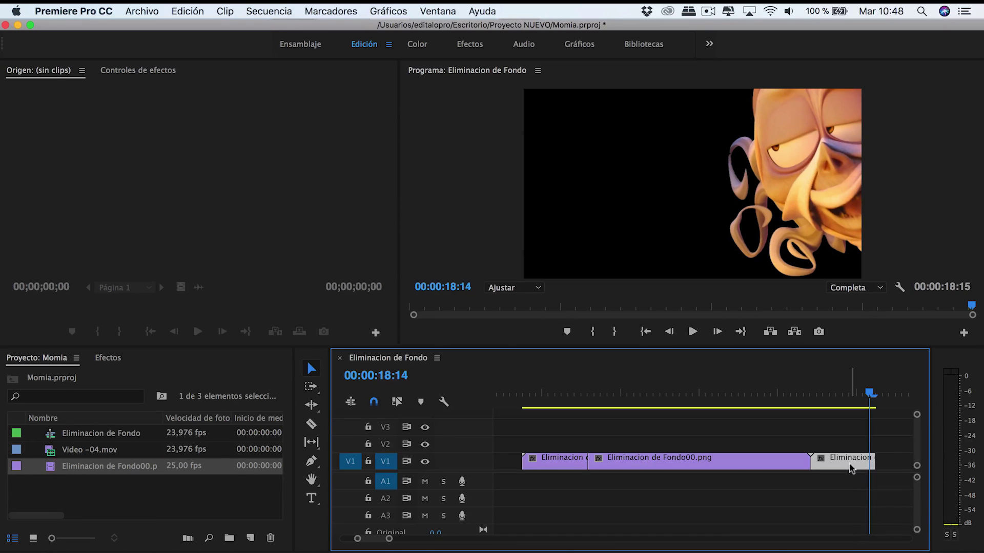
Step: Turn on Invertir velocidad in Velocidad/duración for the last V1 clip, then preview it
right_click(849, 468)
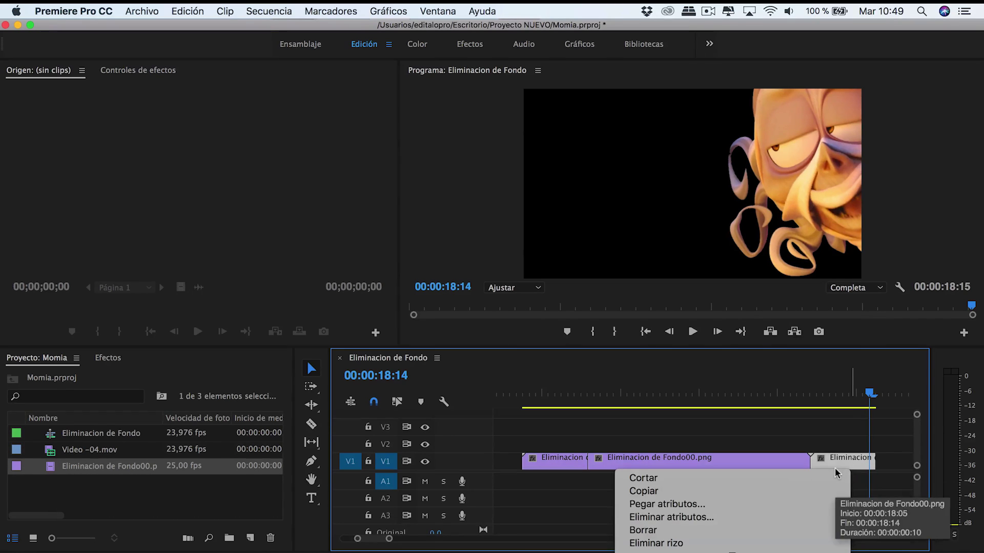
scroll(835, 474, "down", 5)
left_click(692, 324)
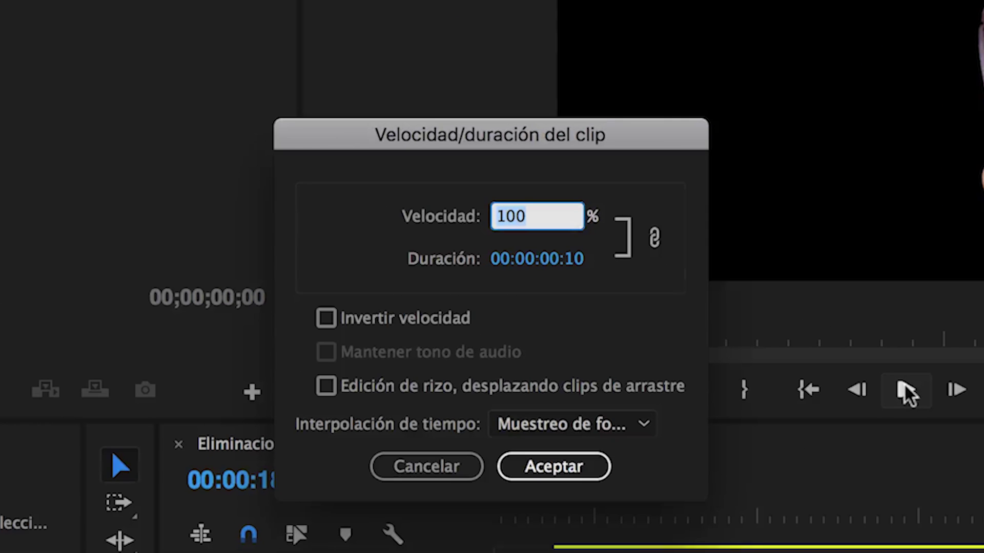
left_click(326, 319)
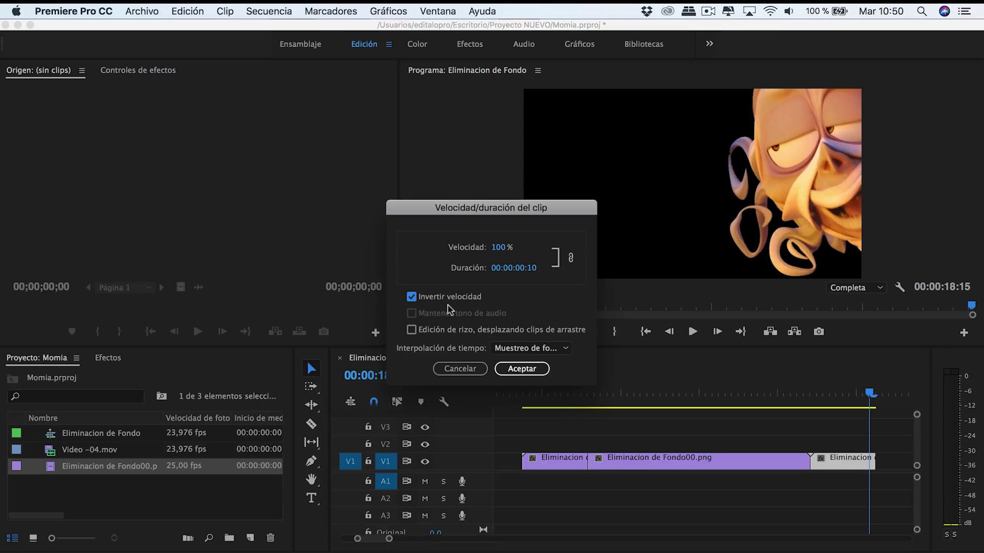
left_click(521, 368)
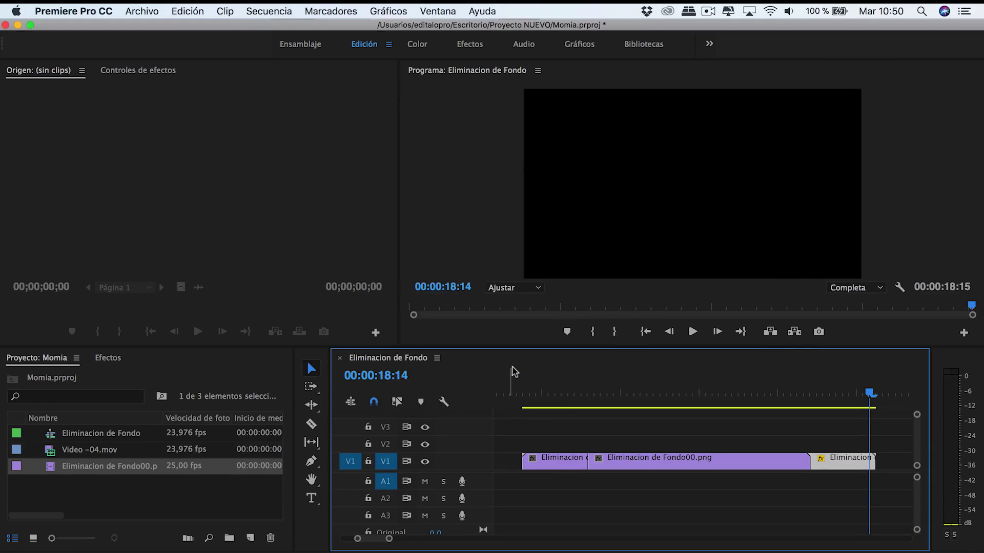
left_click_drag(866, 393, 786, 402)
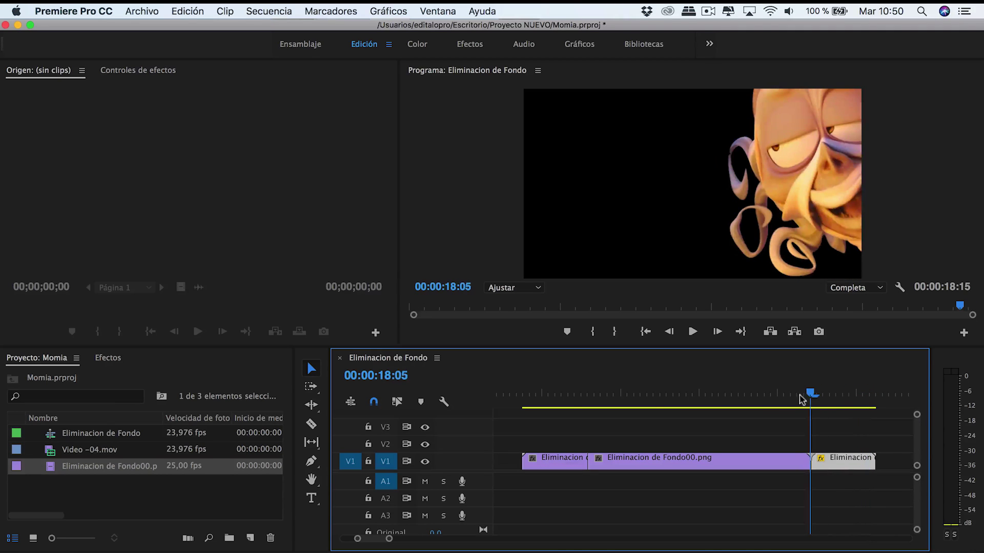
key("space")
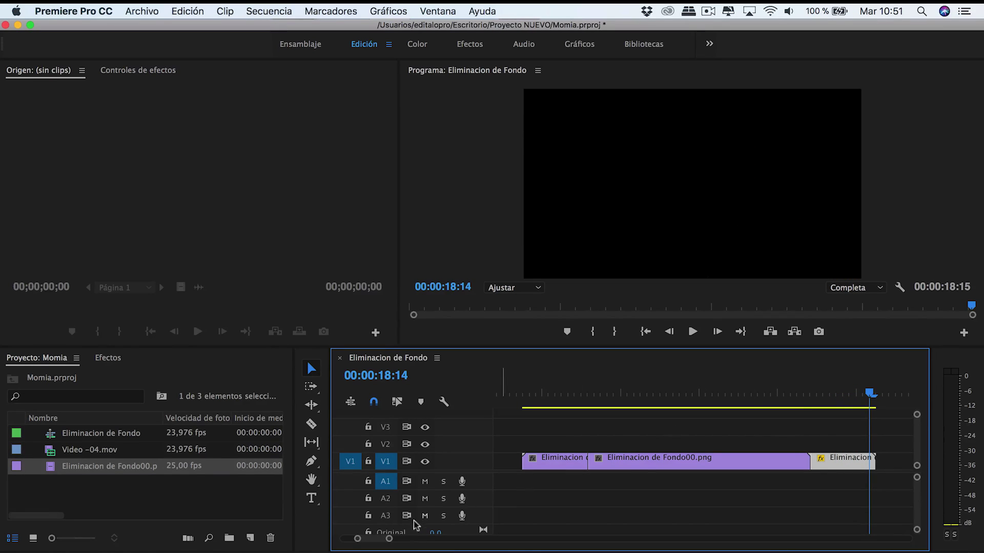
Step: Move the reversed mummy clip up onto V2 over Video -04.mov and scrub back to around 11:20
left_click_drag(390, 540, 421, 539)
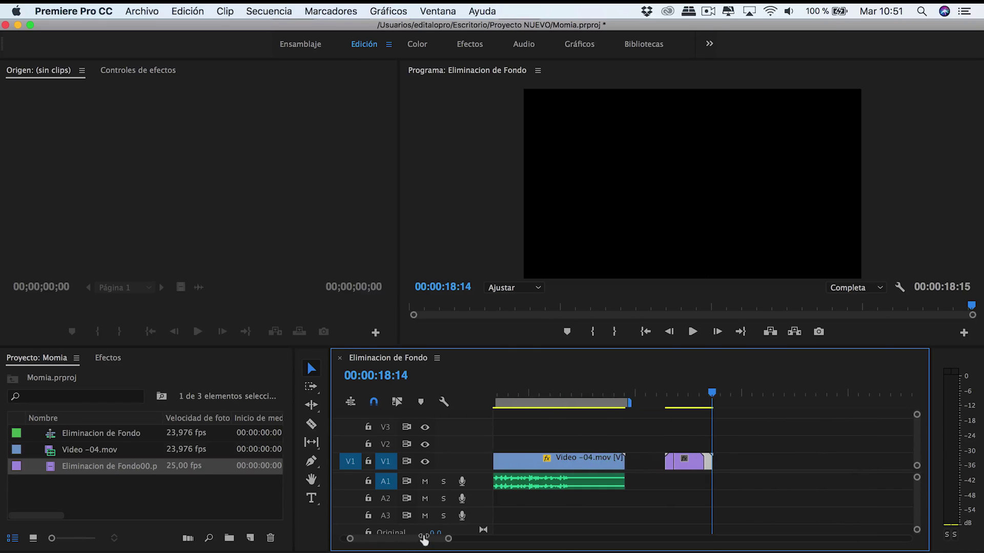
left_click(679, 464)
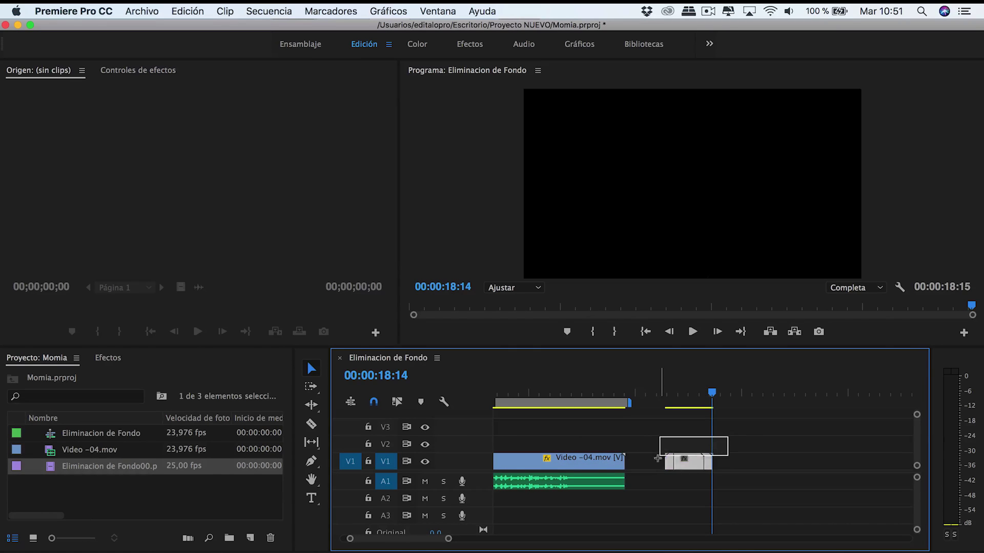
left_click_drag(685, 469, 588, 451)
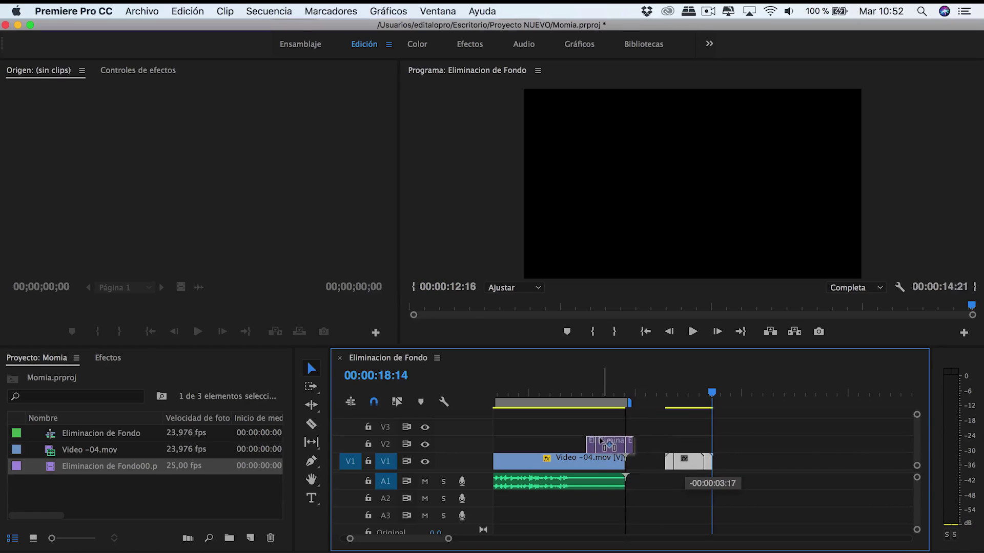
left_click_drag(712, 393, 567, 393)
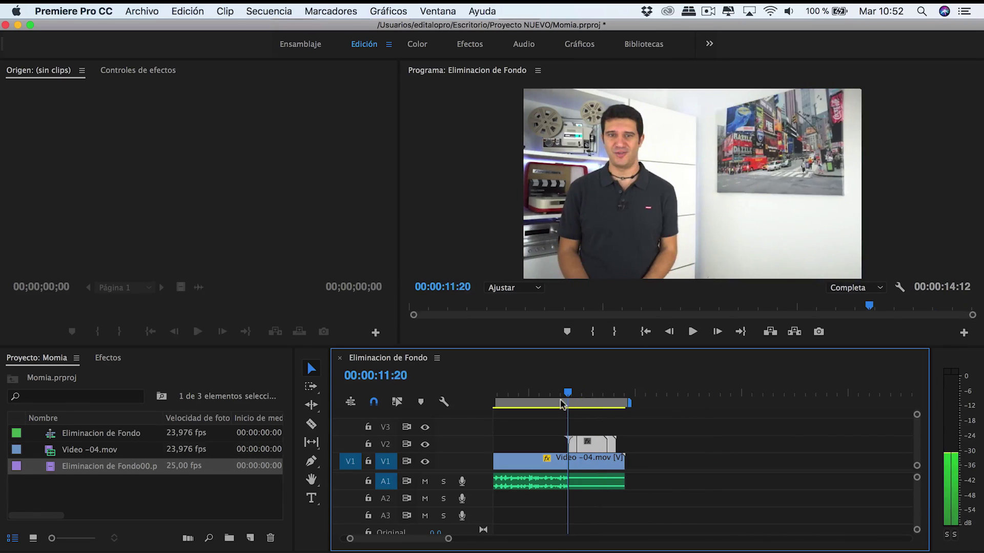
left_click_drag(450, 539, 431, 540)
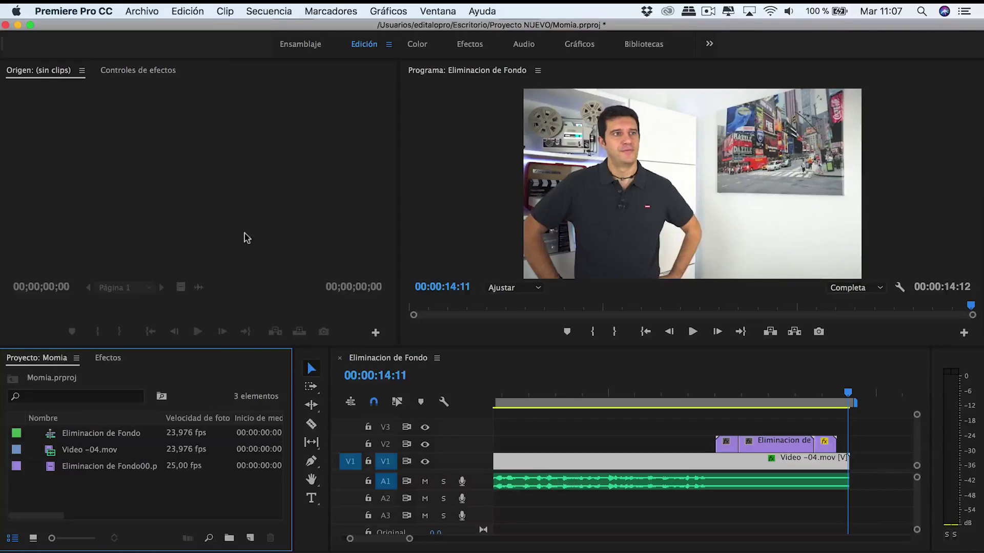
Step: Import super interesante.wav through Archivo > Importar
left_click(147, 12)
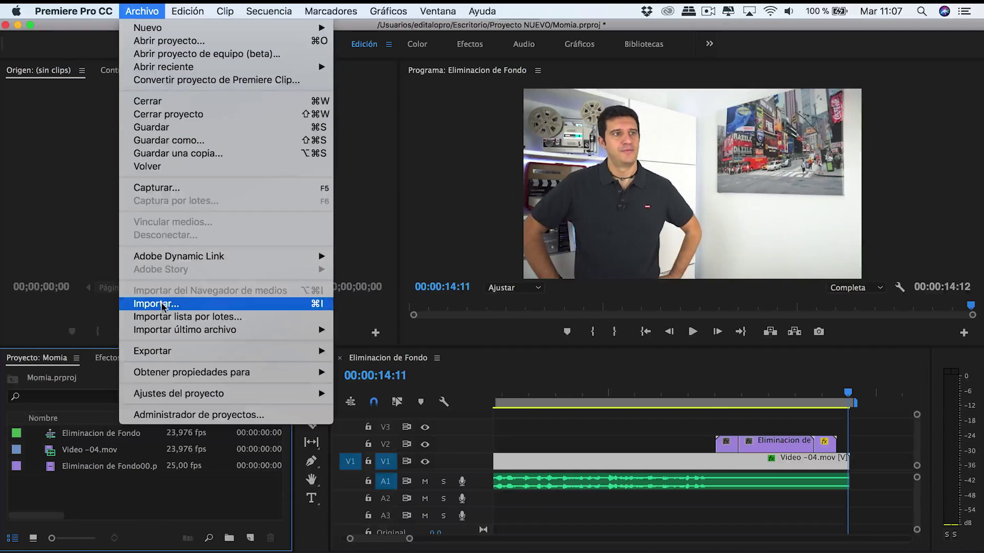
left_click(162, 303)
left_click(324, 136)
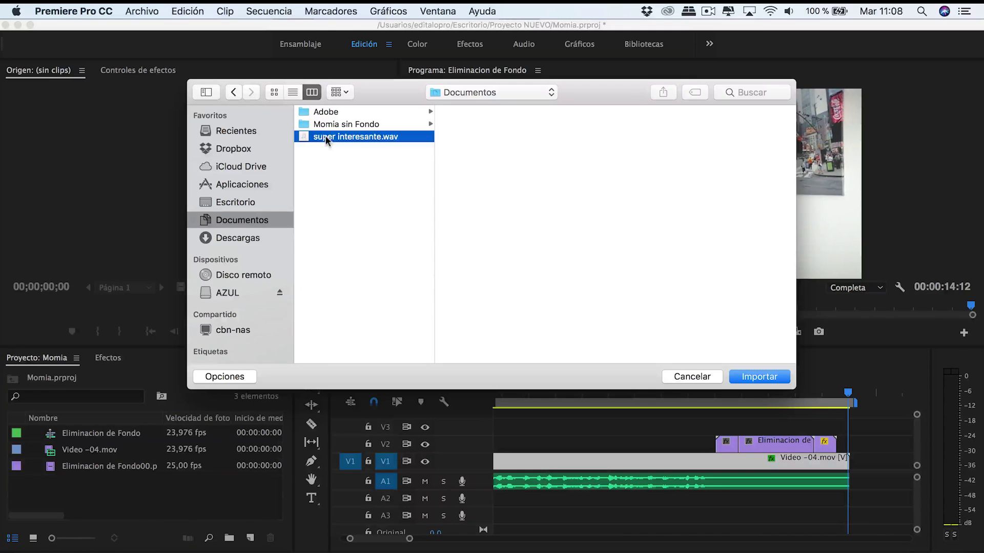
left_click(761, 377)
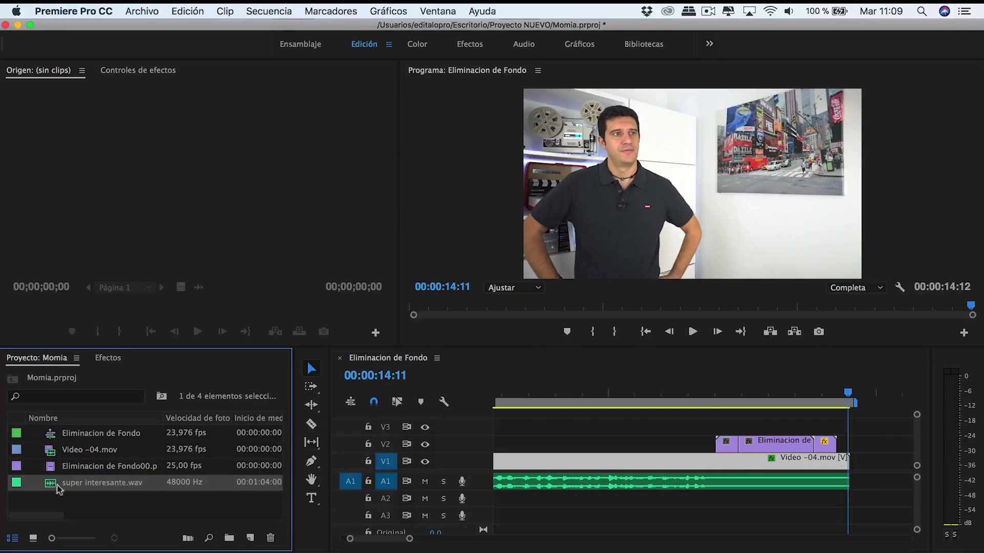
Step: Place super interesante.wav on A2 just before 00:00:12:00, under the mummy overlay
left_click_drag(57, 489, 720, 493)
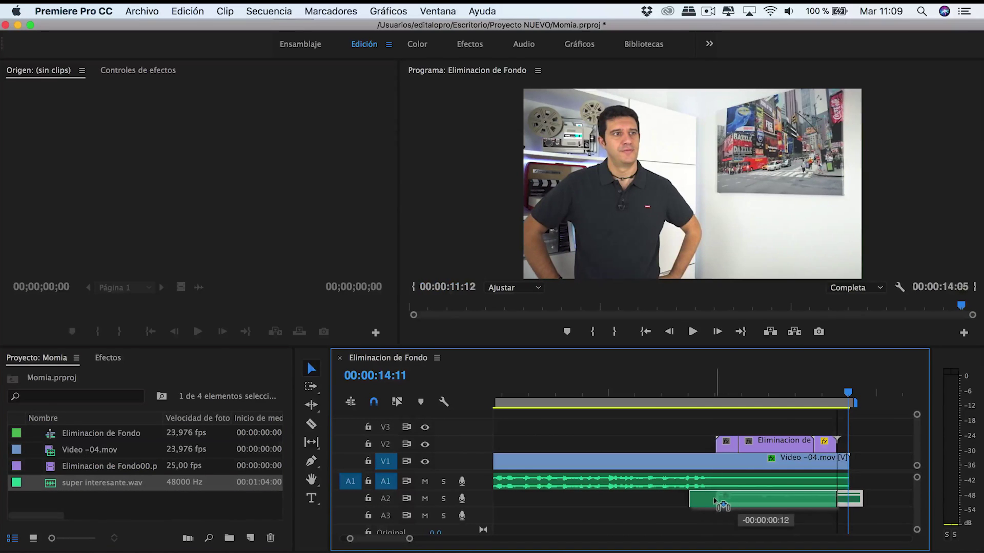
left_click_drag(720, 493, 693, 496)
left_click_drag(482, 507, 483, 538)
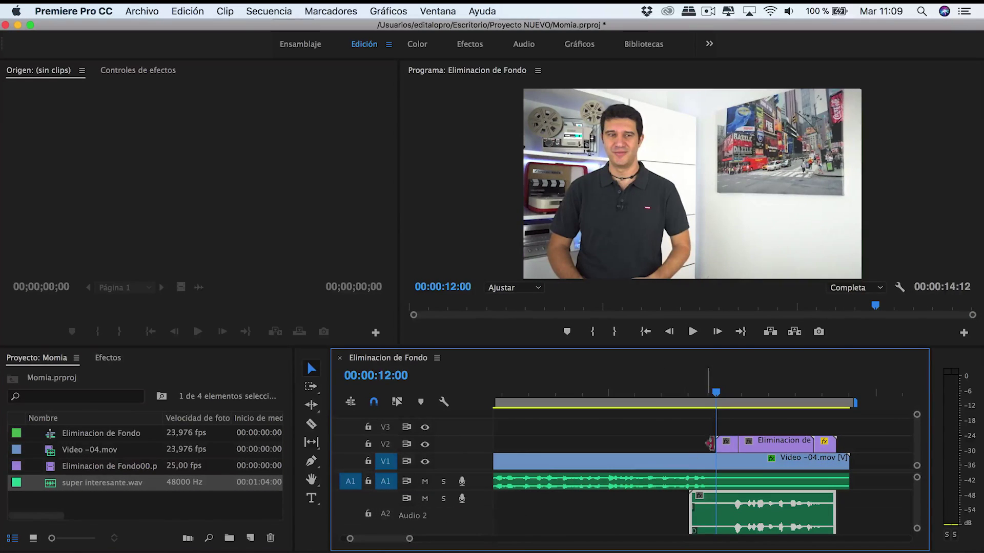
left_click_drag(713, 515, 702, 514)
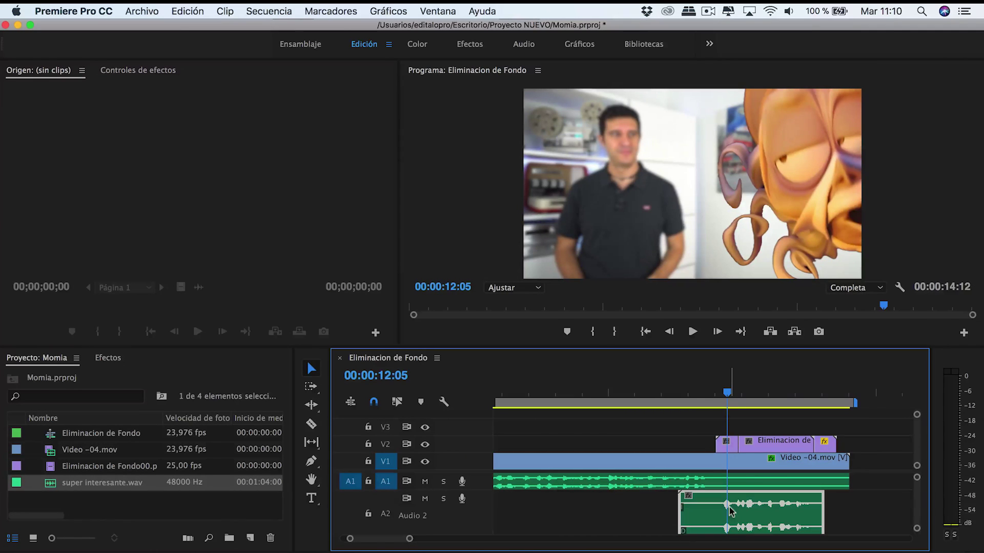
left_click_drag(410, 538, 475, 538)
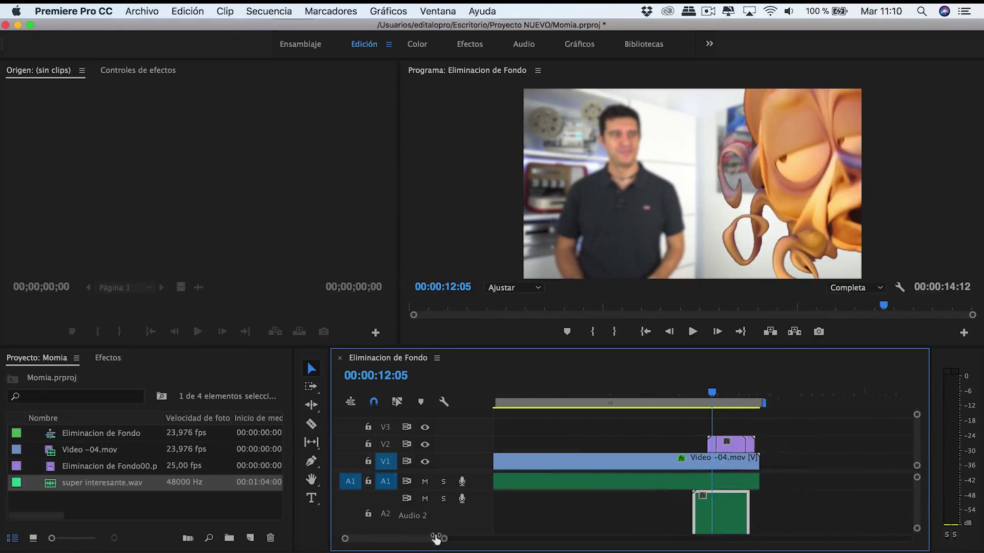
left_click_drag(642, 393, 564, 395)
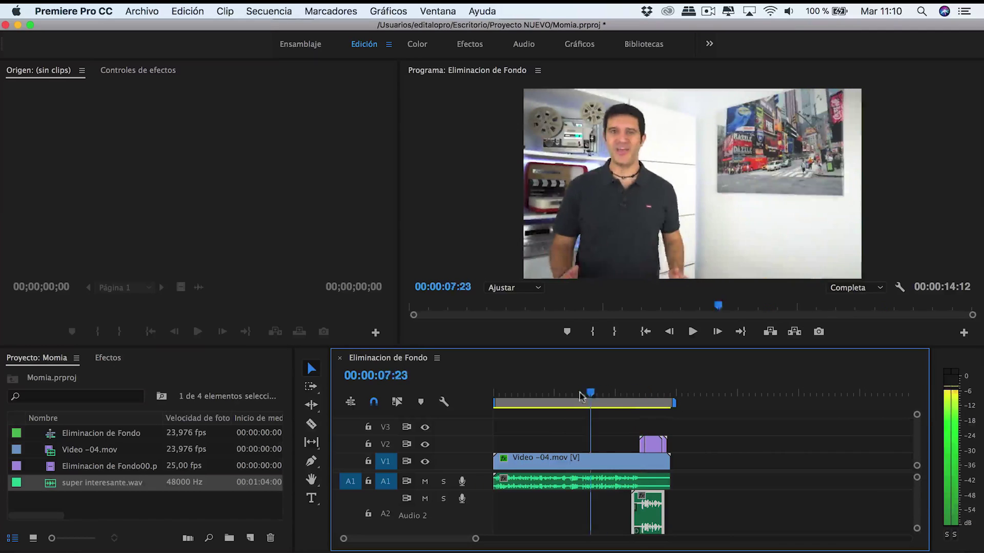